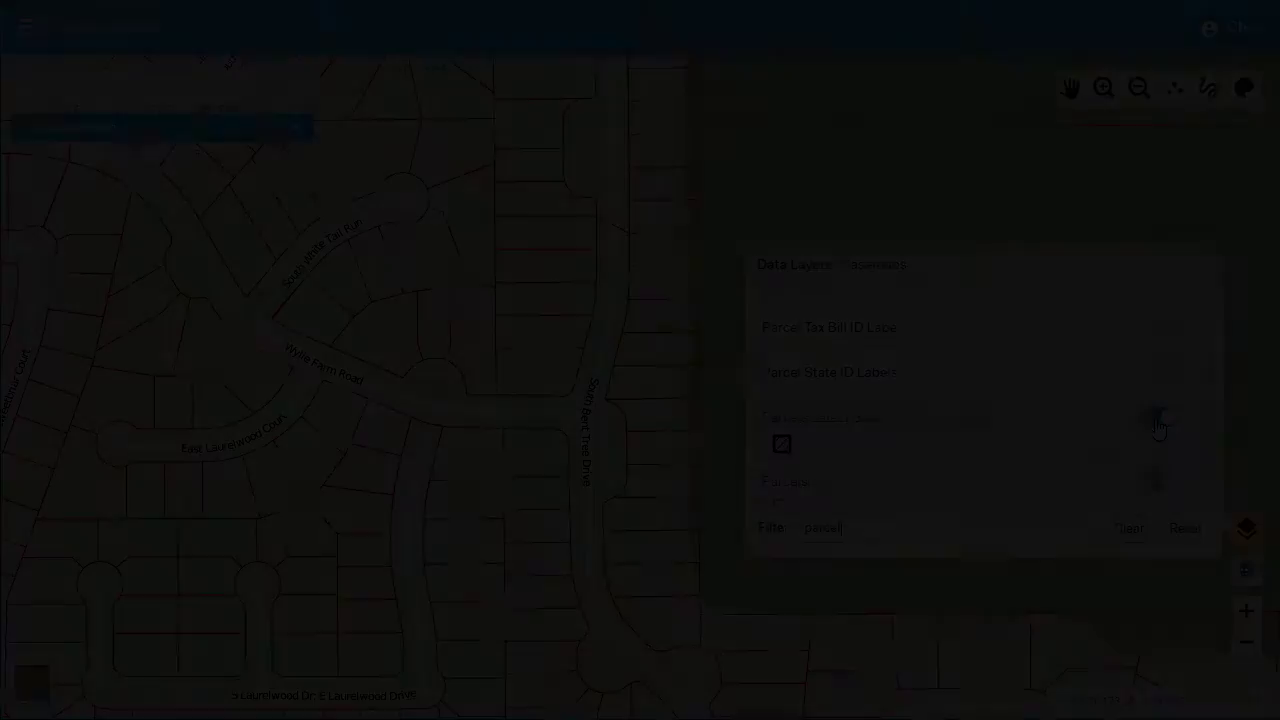
Switch on the Property Classes layer so parcels are coloured and labelled by class
left_click(1158, 420)
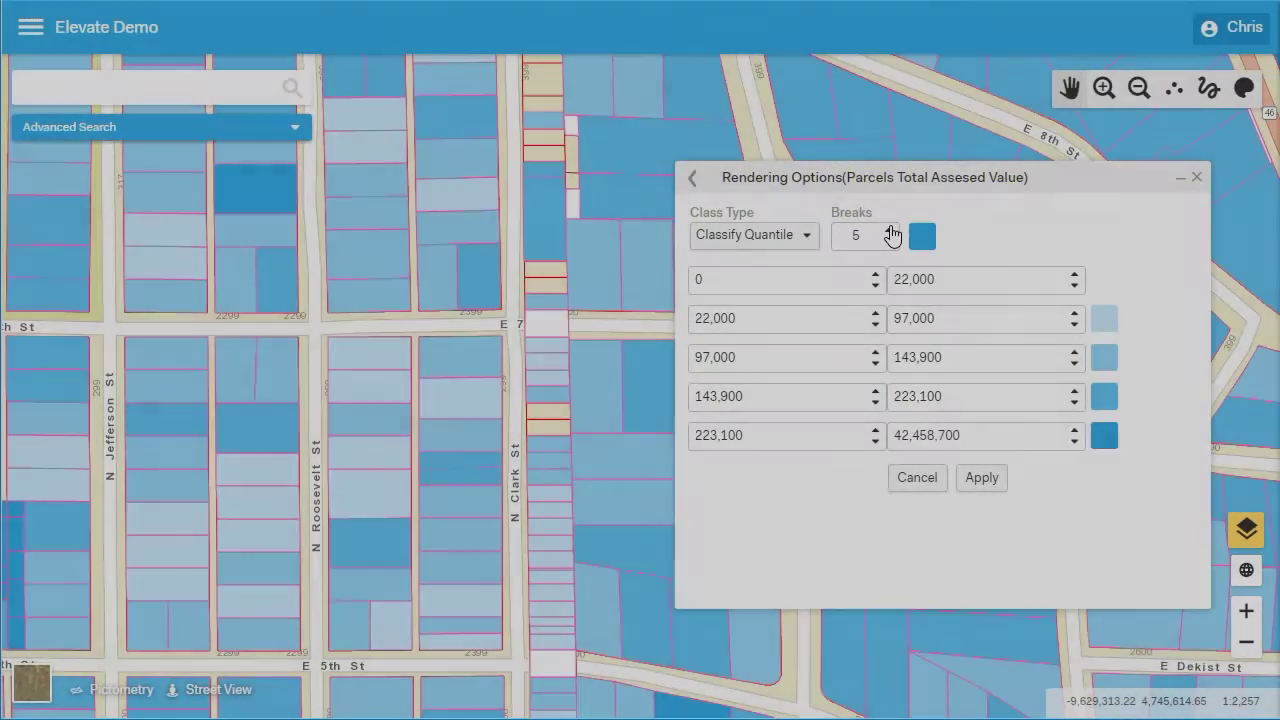
Use 10 quantile breaks, colour the 0–1,800 class red, set a bound to 120,195, and apply
left_click(889, 230)
left_click(889, 230)
left_click(889, 230)
left_click(889, 230)
left_click(889, 230)
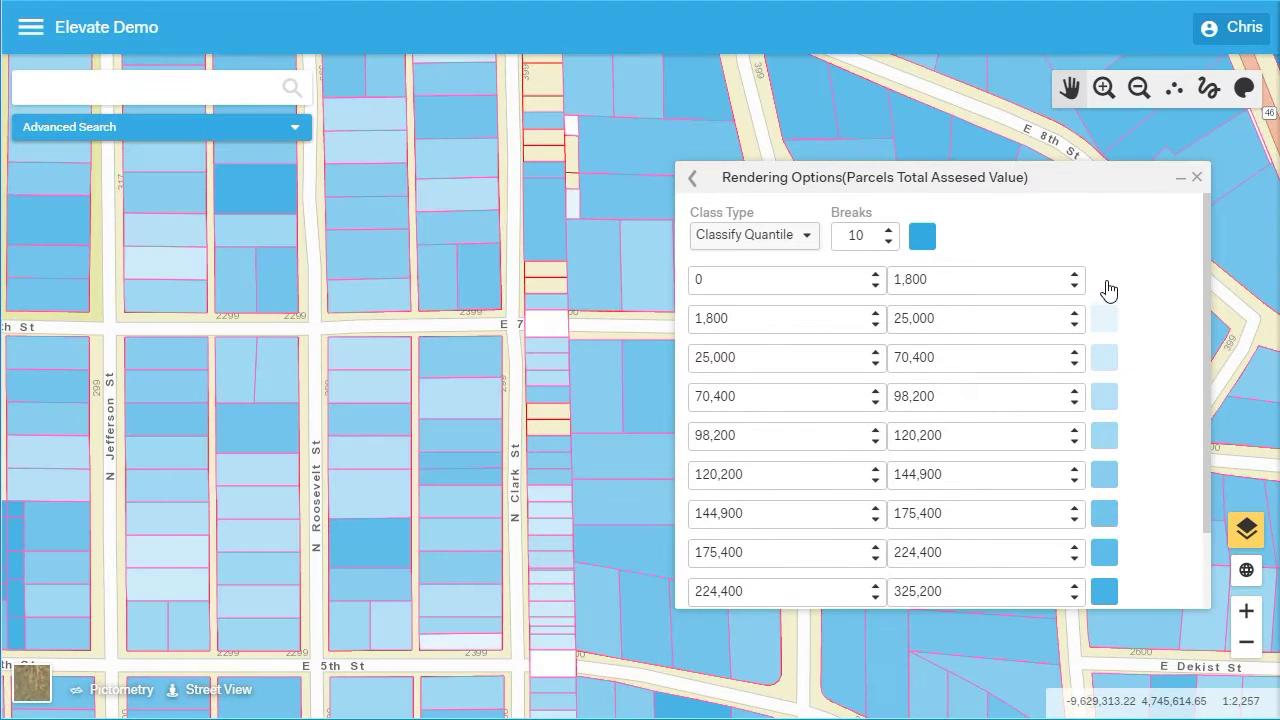
left_click(1105, 283)
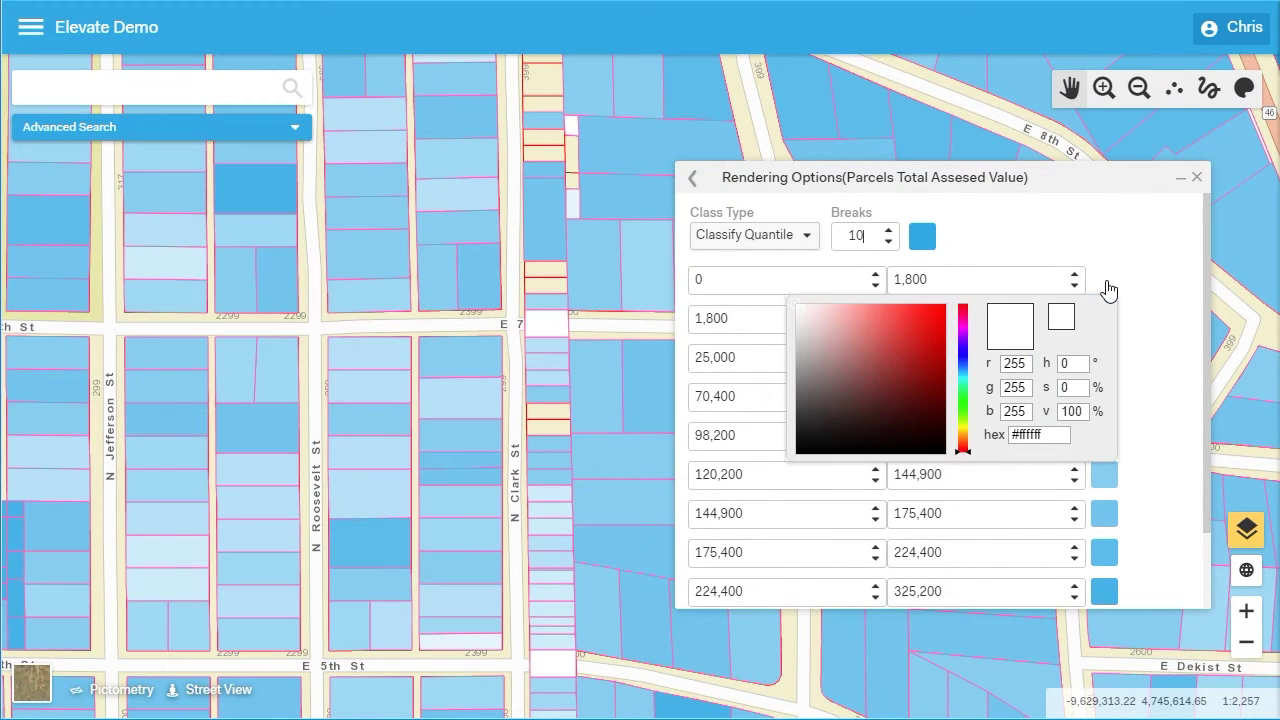
left_click(940, 318)
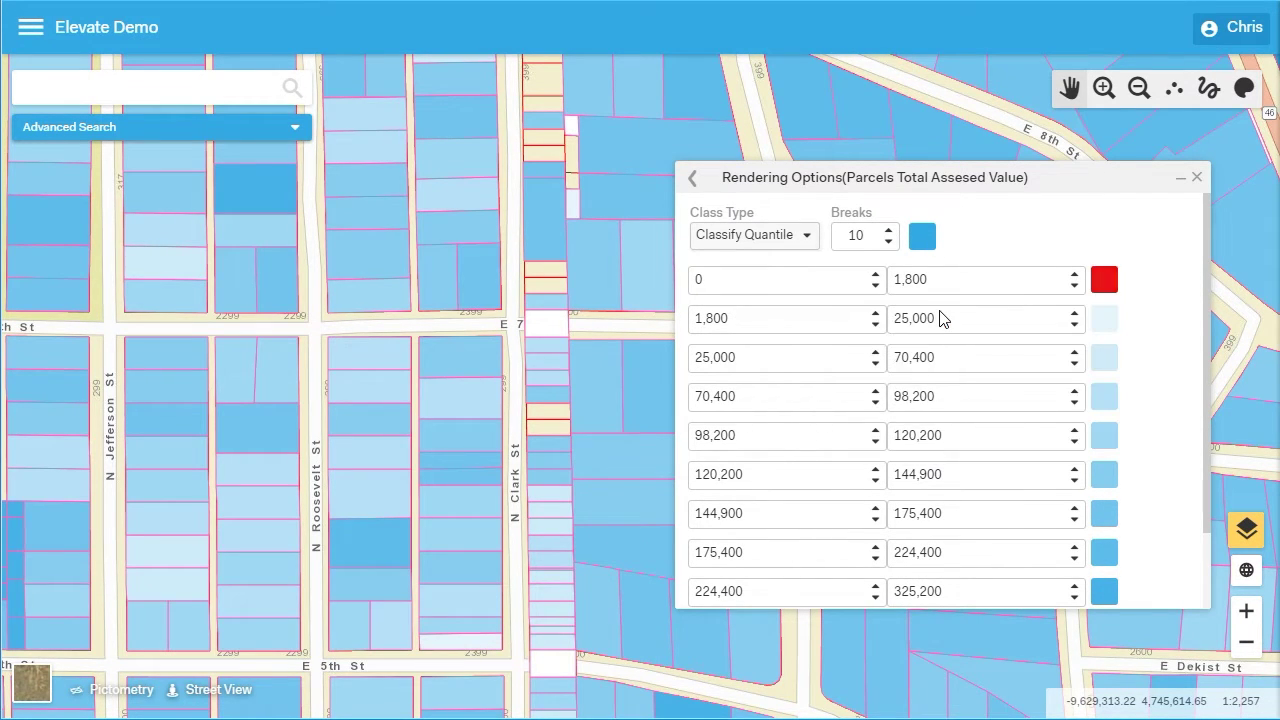
left_click(1006, 437)
scroll(1006, 445, "down", 5)
left_click_drag(1210, 473, 1205, 560)
left_click(985, 580)
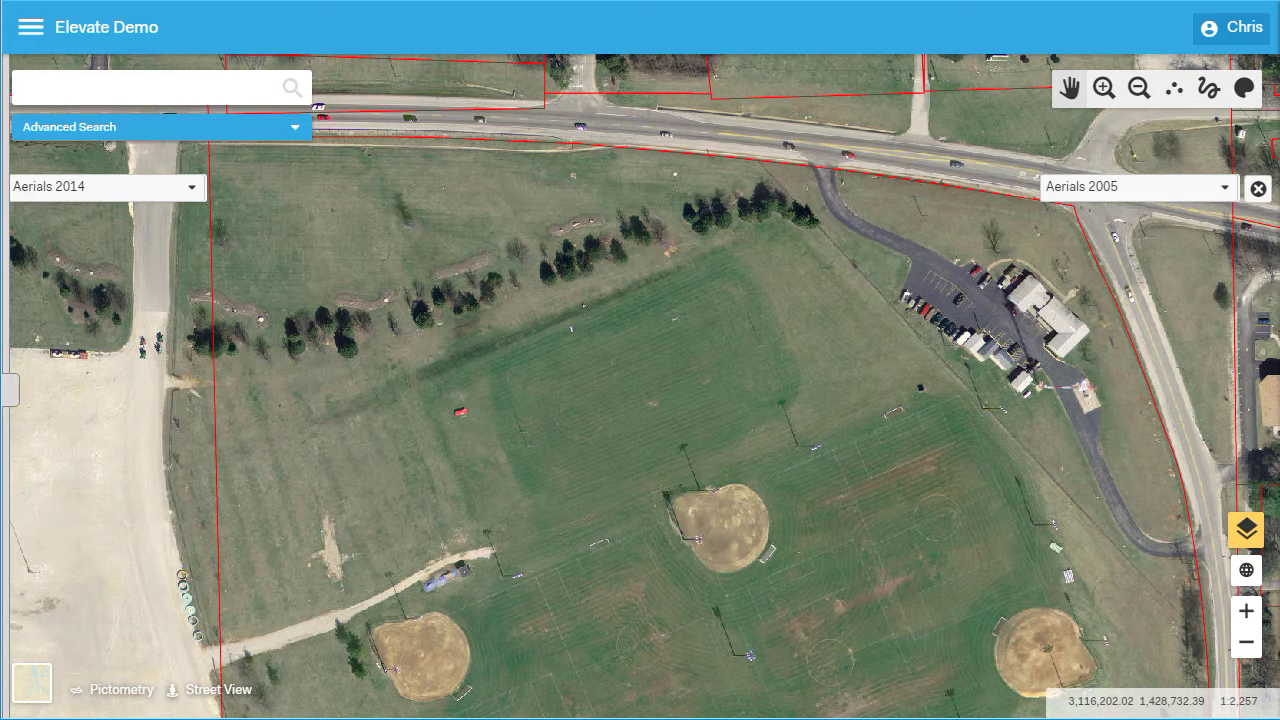
Swipe the divider across to reveal the 2014 aerials, then search 'public library' and an owner's name
left_click_drag(8, 390, 1277, 364)
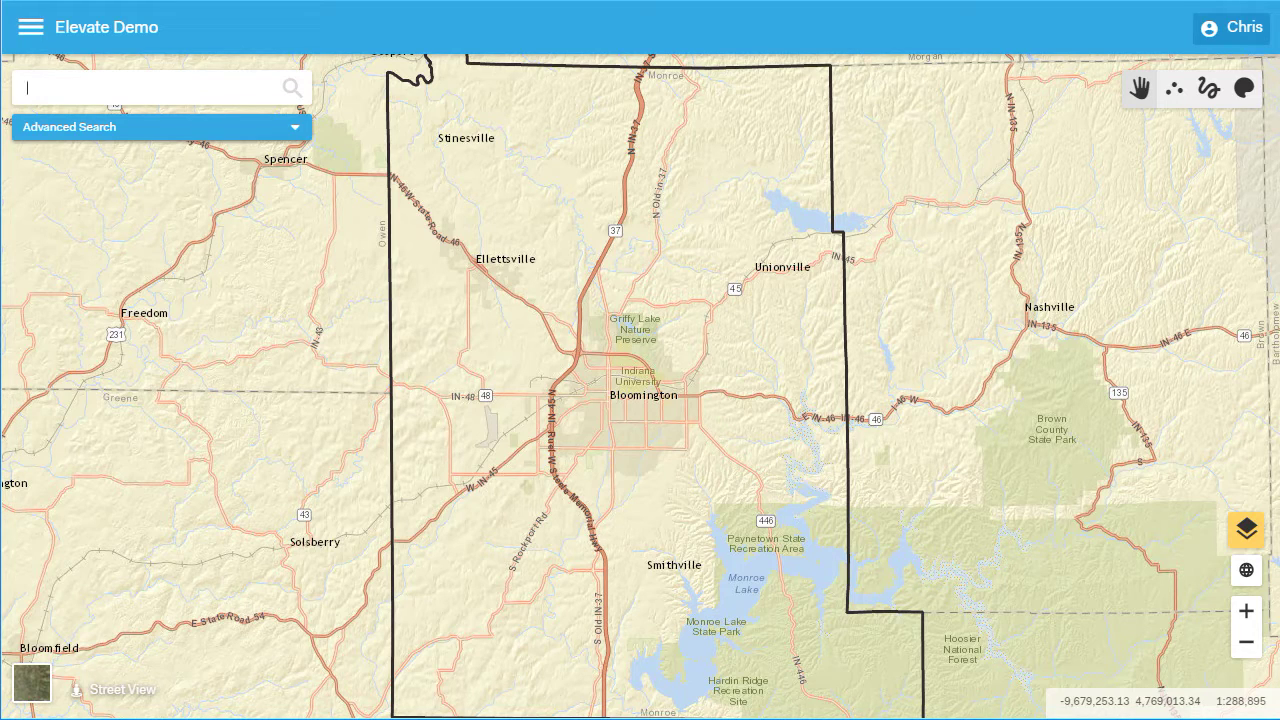
type("public library")
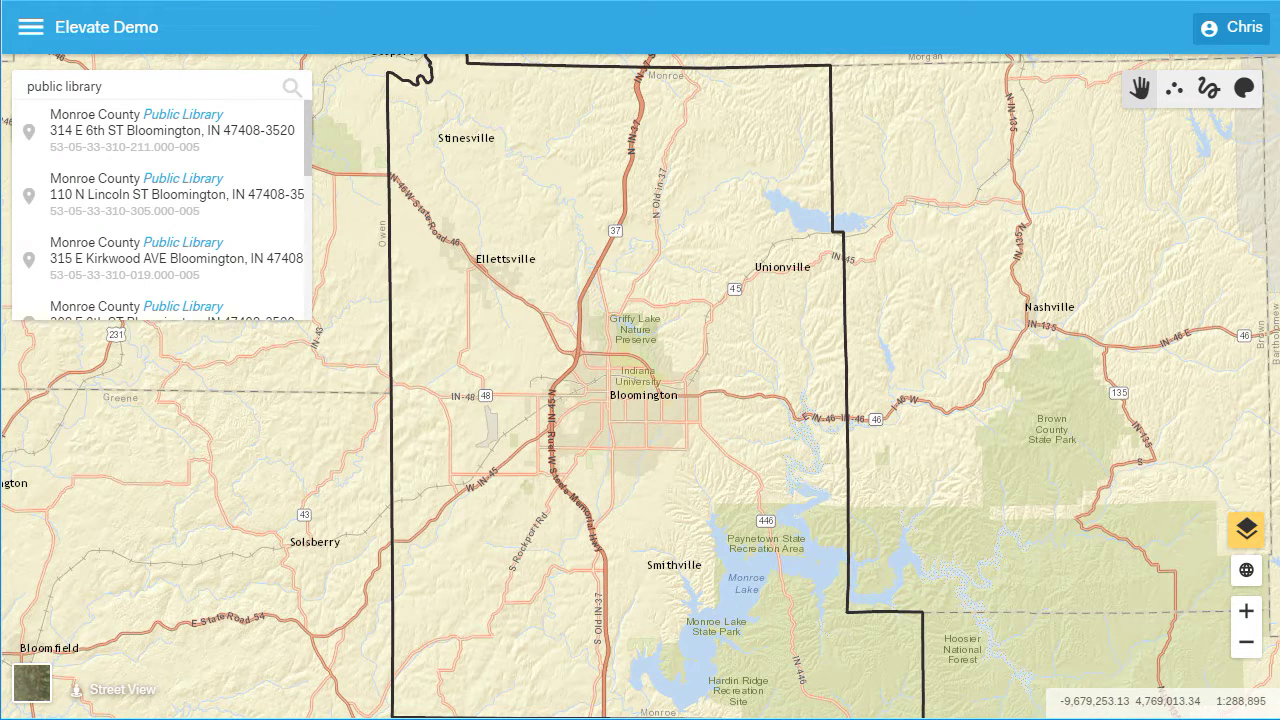
key("BackSpace")
key("BackSpace")
key("BackSpace")
key("BackSpace")
key("BackSpace")
key("BackSpace")
key("BackSpace")
key("BackSpace")
key("BackSpace")
key("BackSpace")
key("BackSpace")
key("BackSpace")
key("BackSpace")
key("BackSpace")
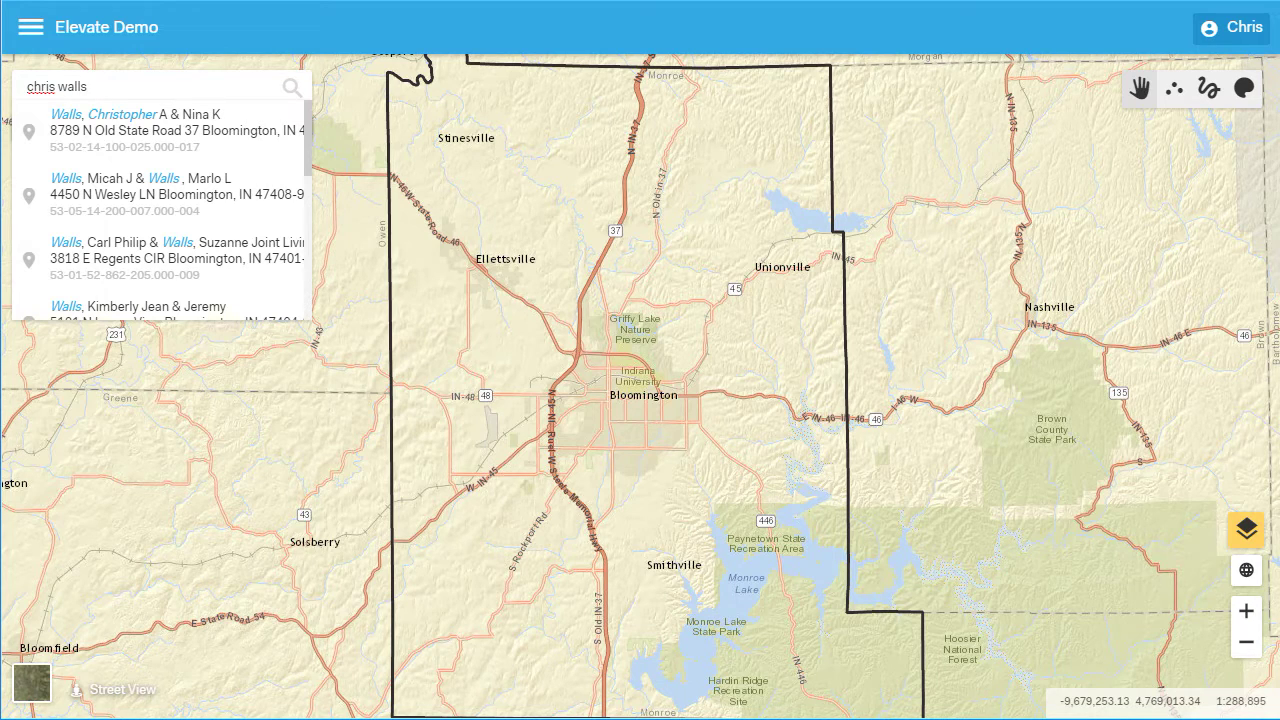
Search 'l and k real estate inv' and open the first L & K Real Estate Investments parcel
key("ctrl+a")
type("l and k real est")
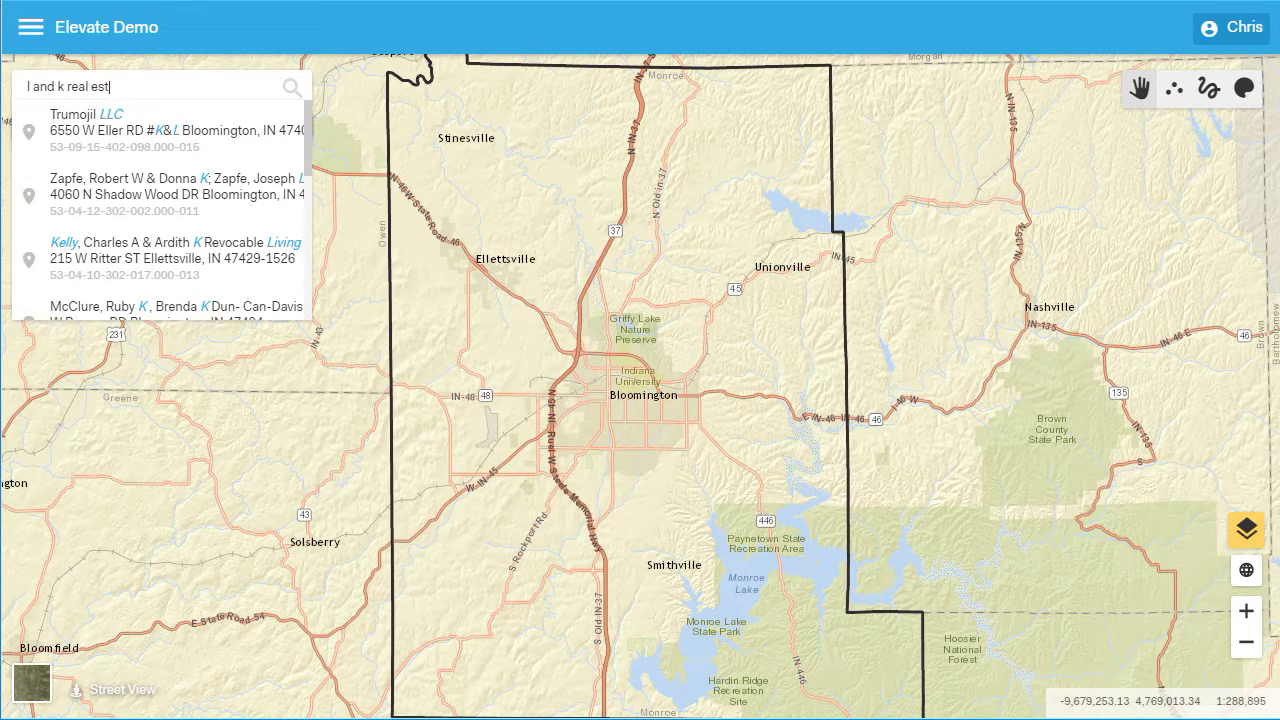
type("ate inv")
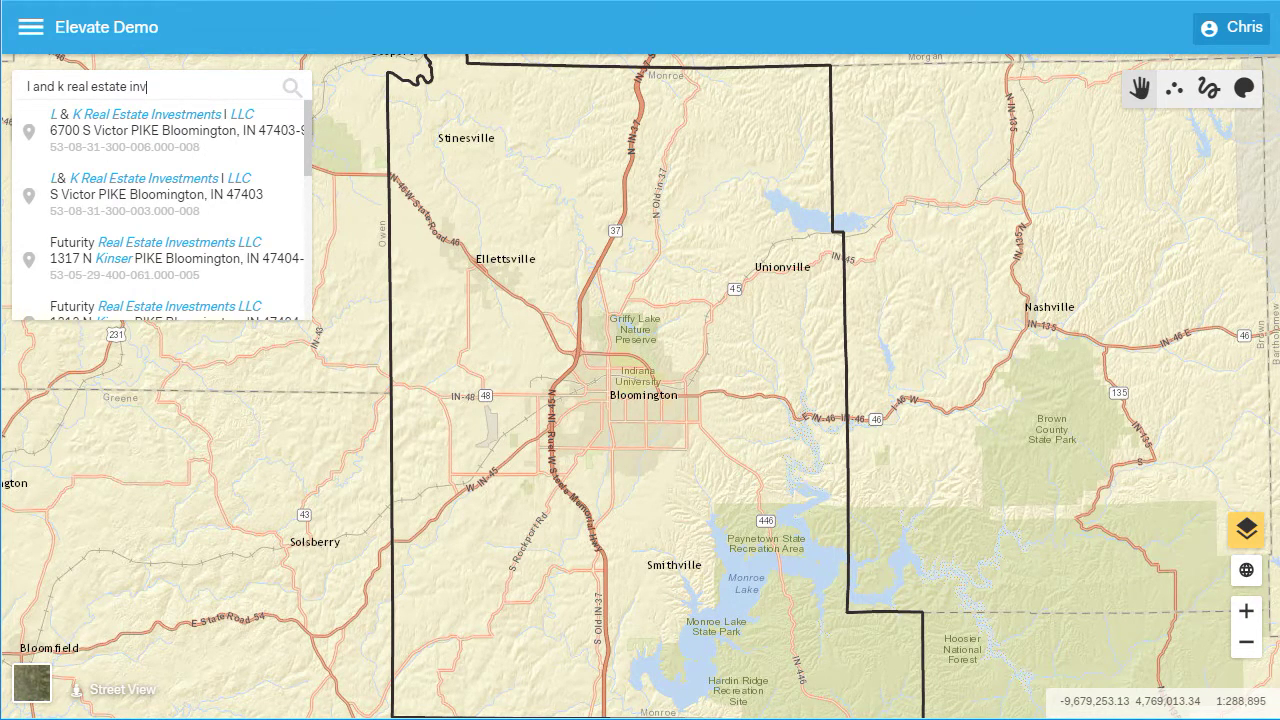
left_click(152, 138)
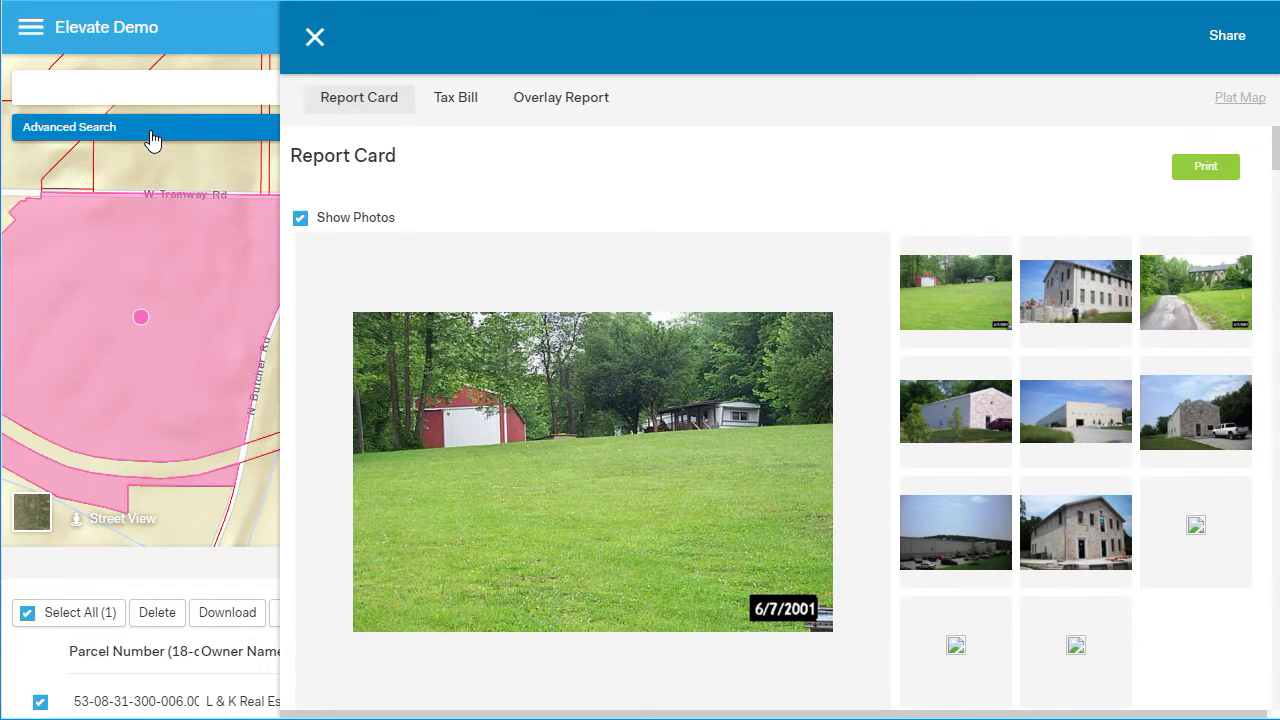
View the stone building photos and Report Card details, then the Tax Bill and Overlay Report
left_click(1088, 320)
left_click(1081, 530)
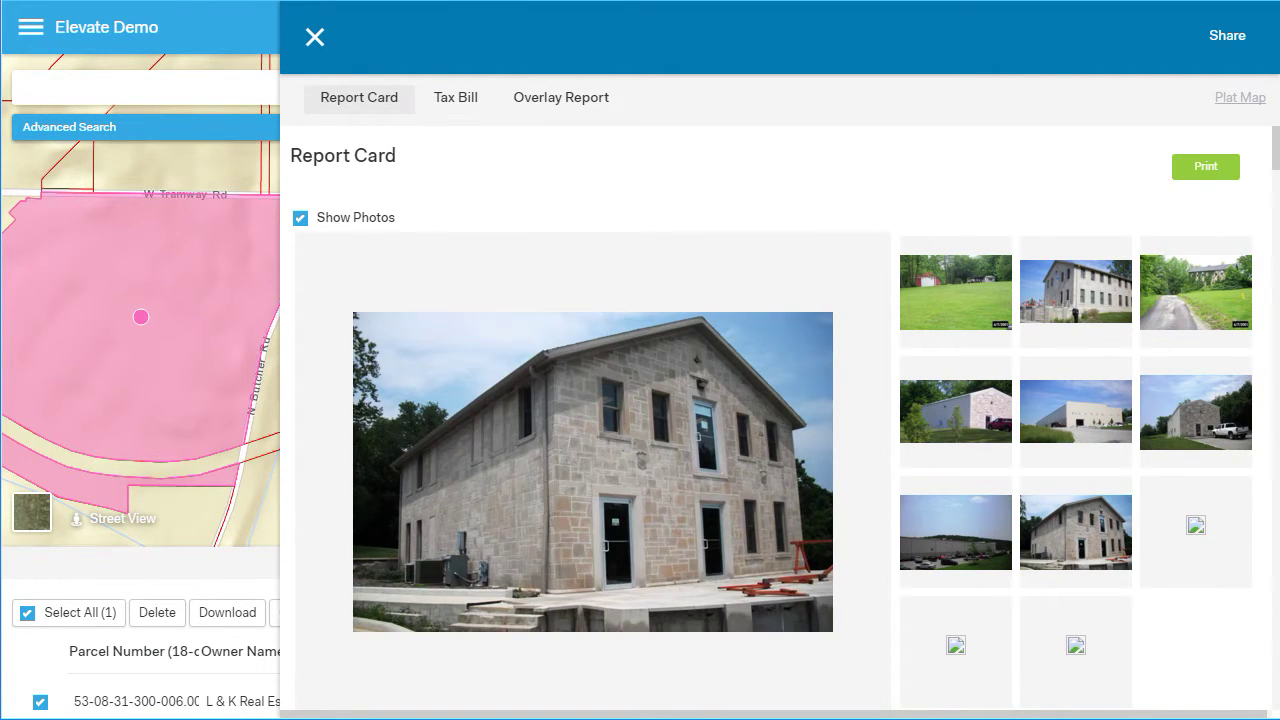
left_click_drag(1276, 158, 1276, 428)
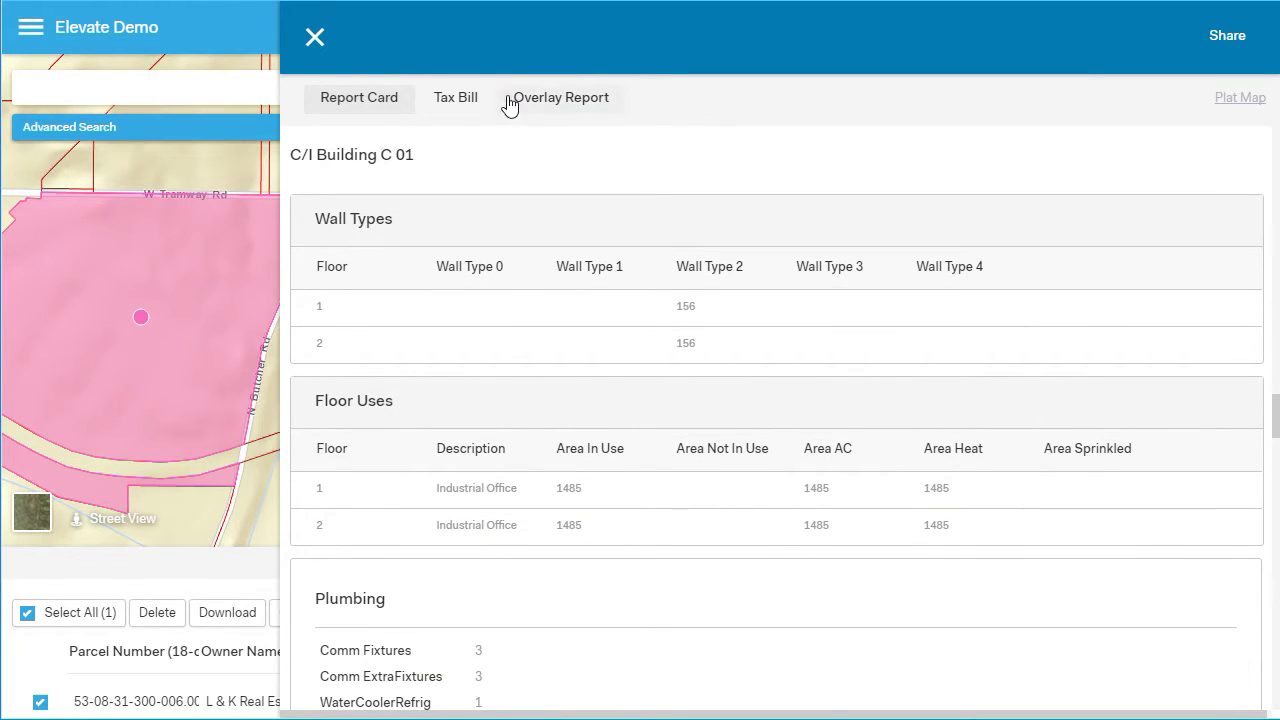
left_click(470, 102)
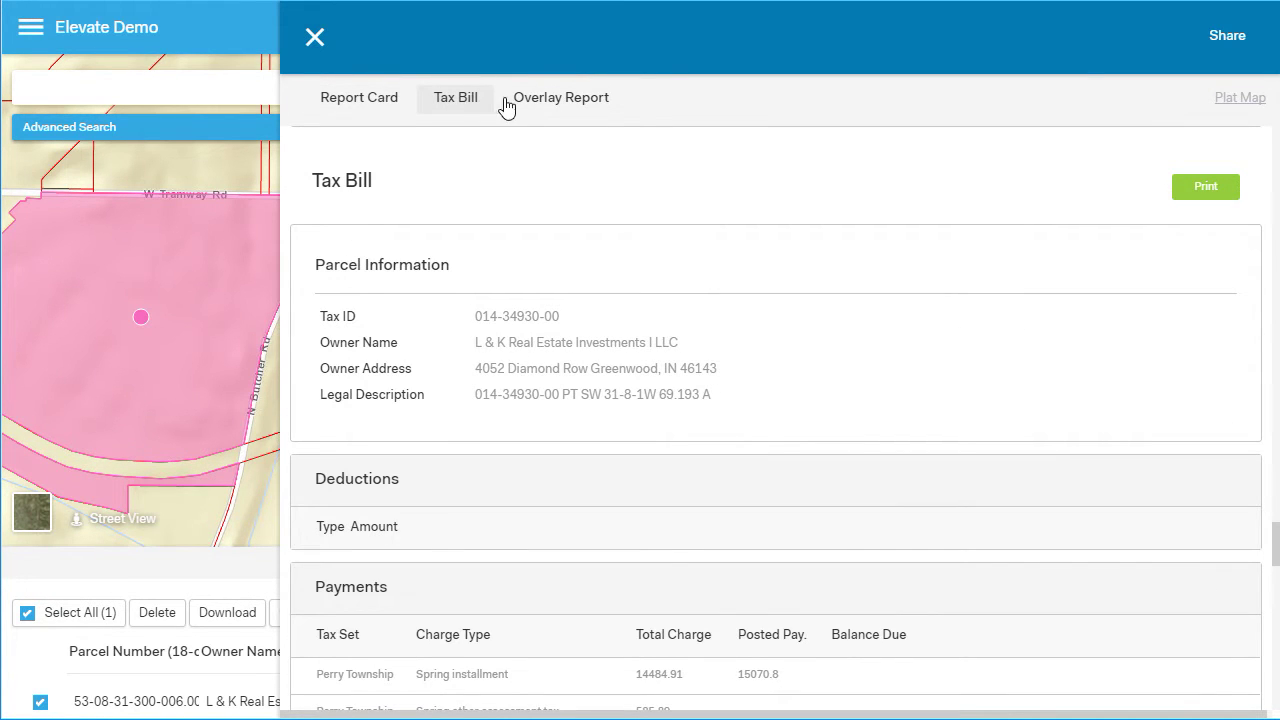
left_click(557, 104)
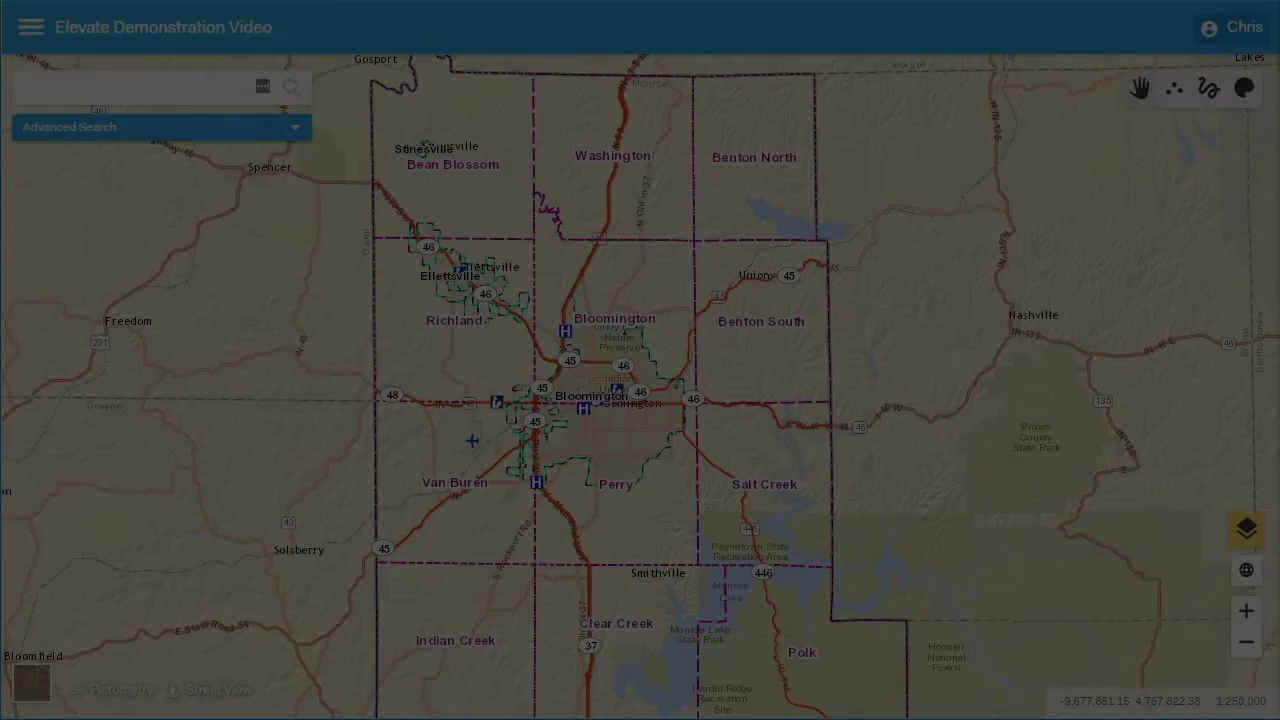
Open Advanced Search and switch its Location search from Township to Coordinates
left_click(57, 132)
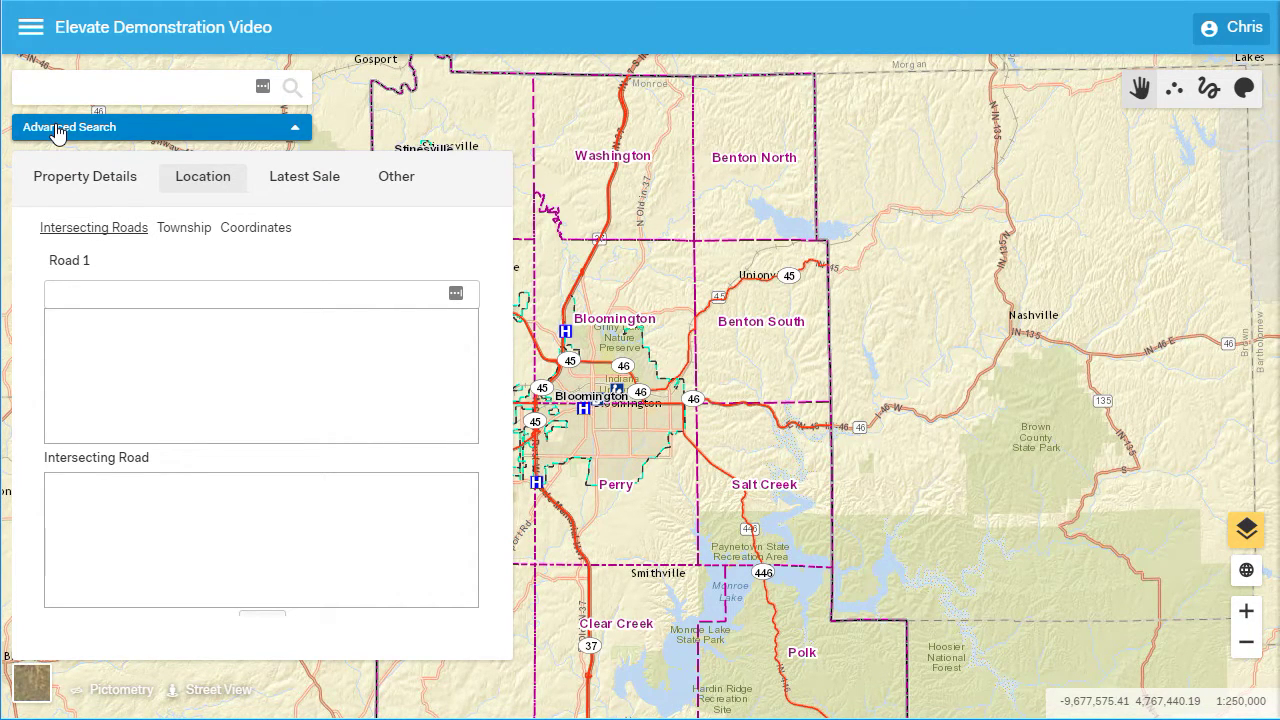
left_click(178, 236)
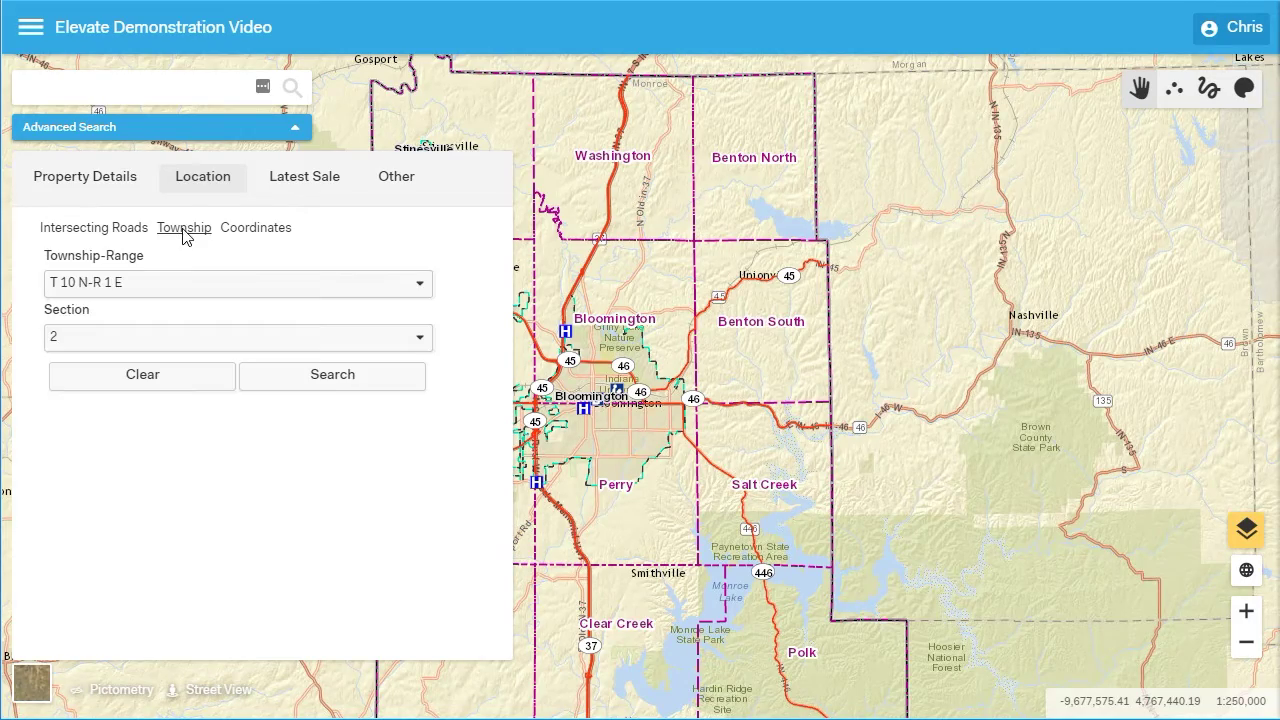
left_click(256, 229)
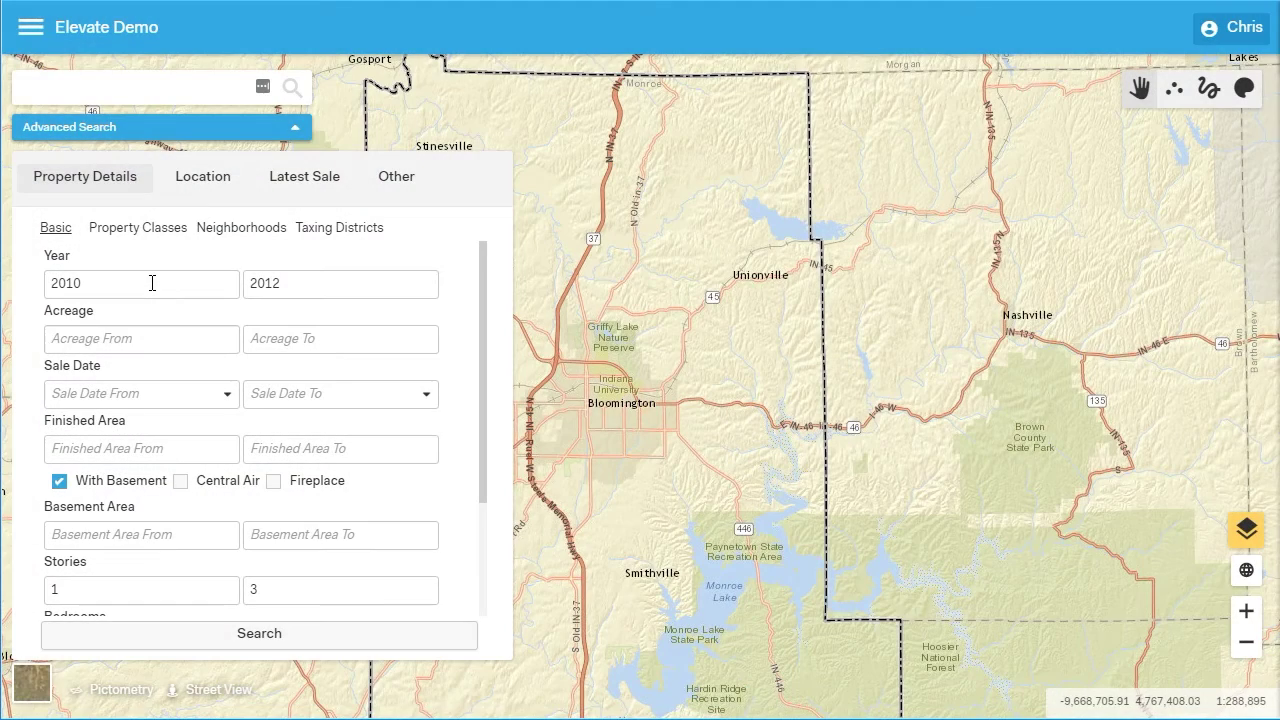
Search for parcels with Acreage 1–3 and Finished Area 2000–5000, then collapse Advanced Search
type("1")
key("Tab")
type("3")
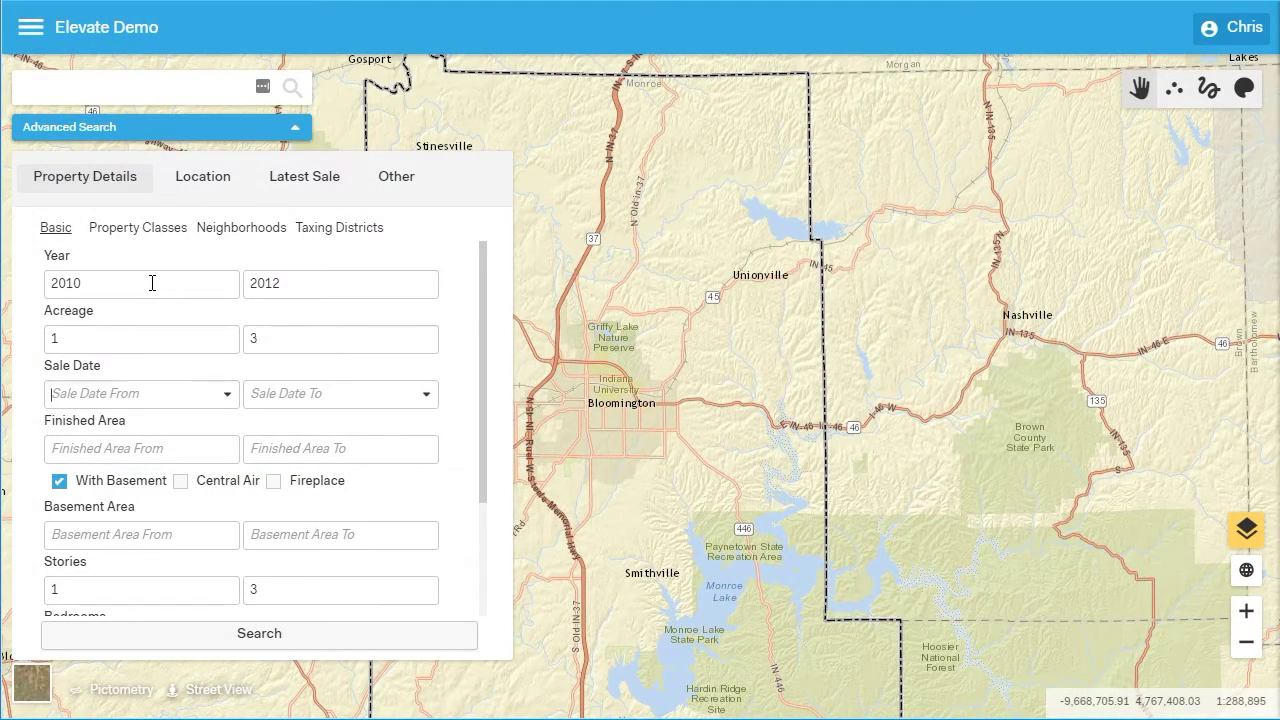
key("Tab")
key("Tab")
type("2000")
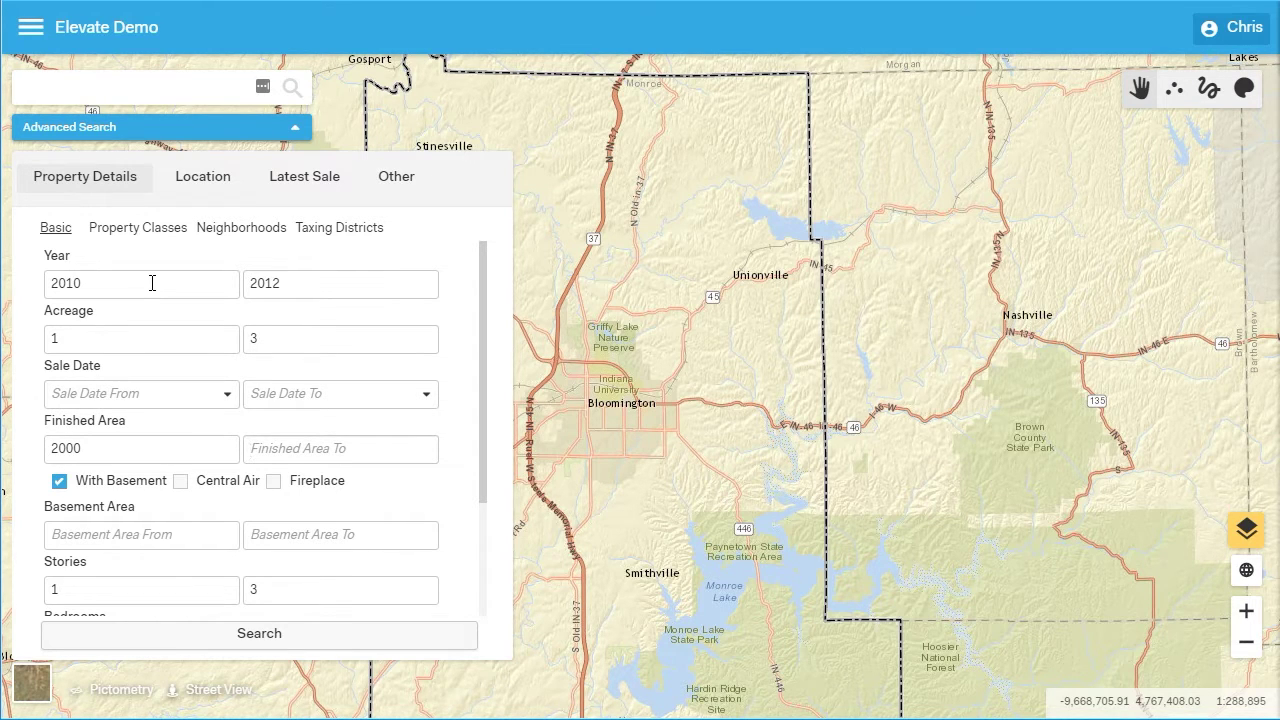
key("Tab")
type("5000")
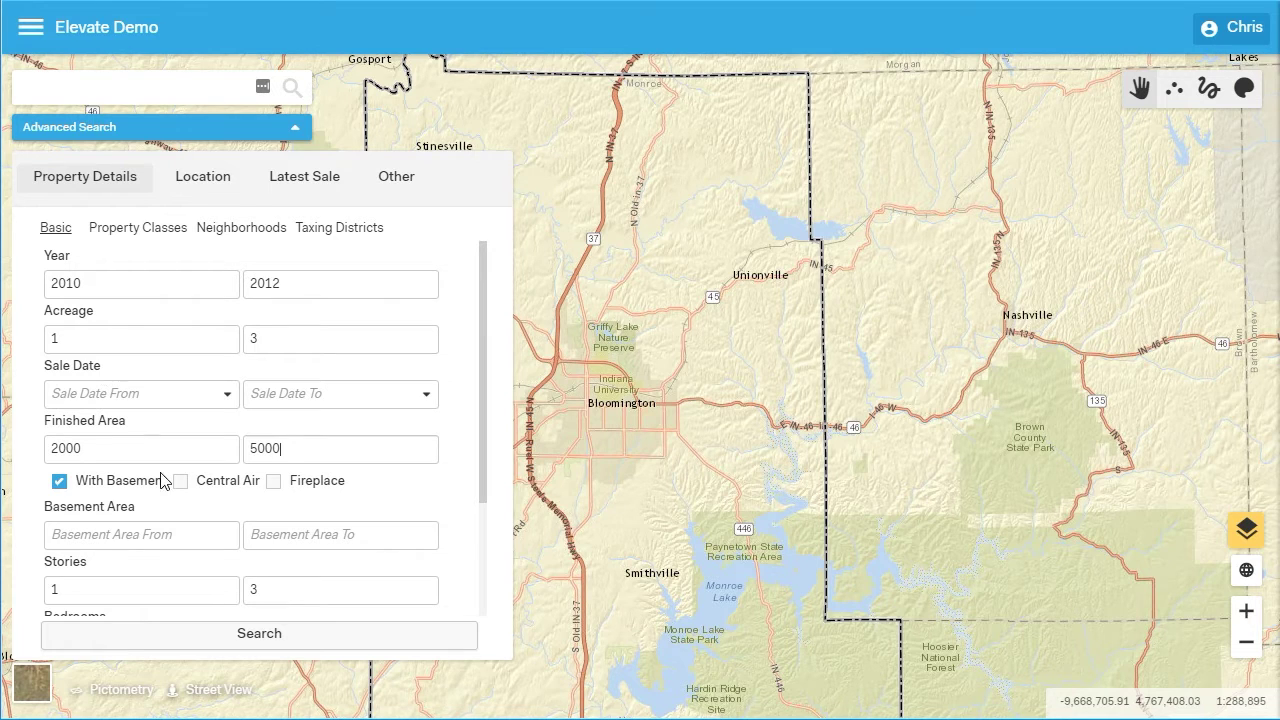
left_click(226, 636)
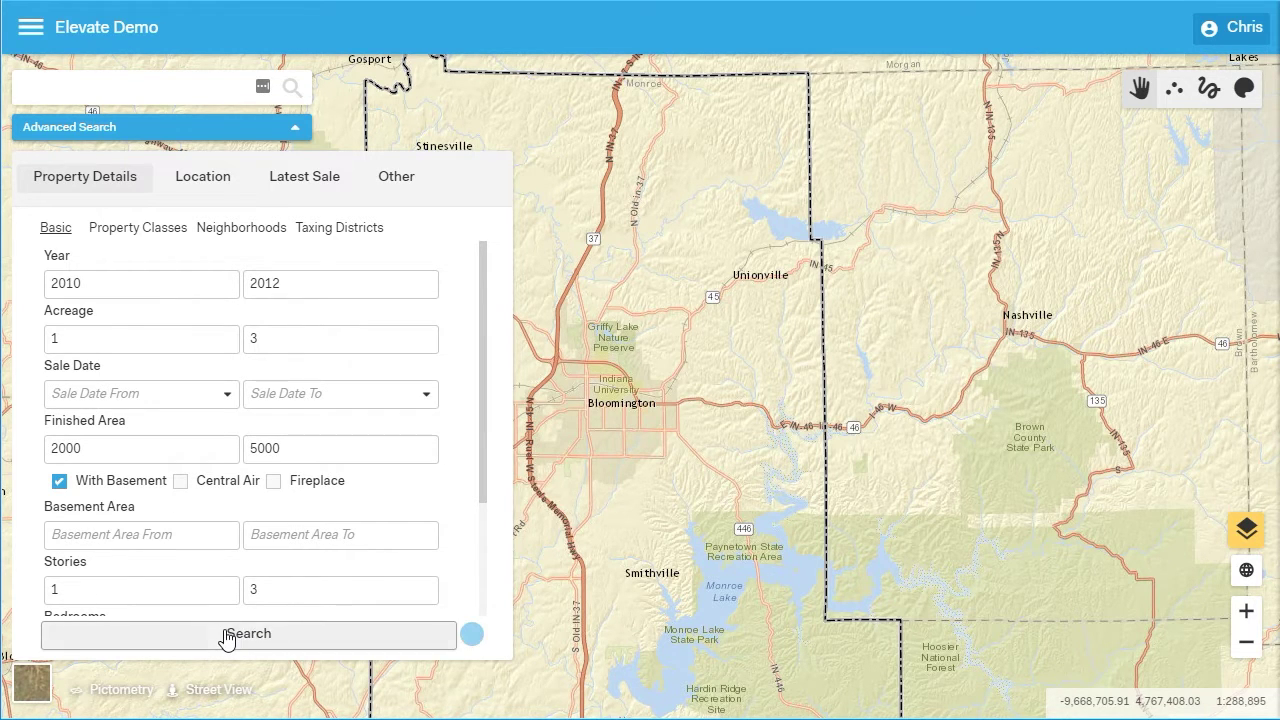
left_click(208, 136)
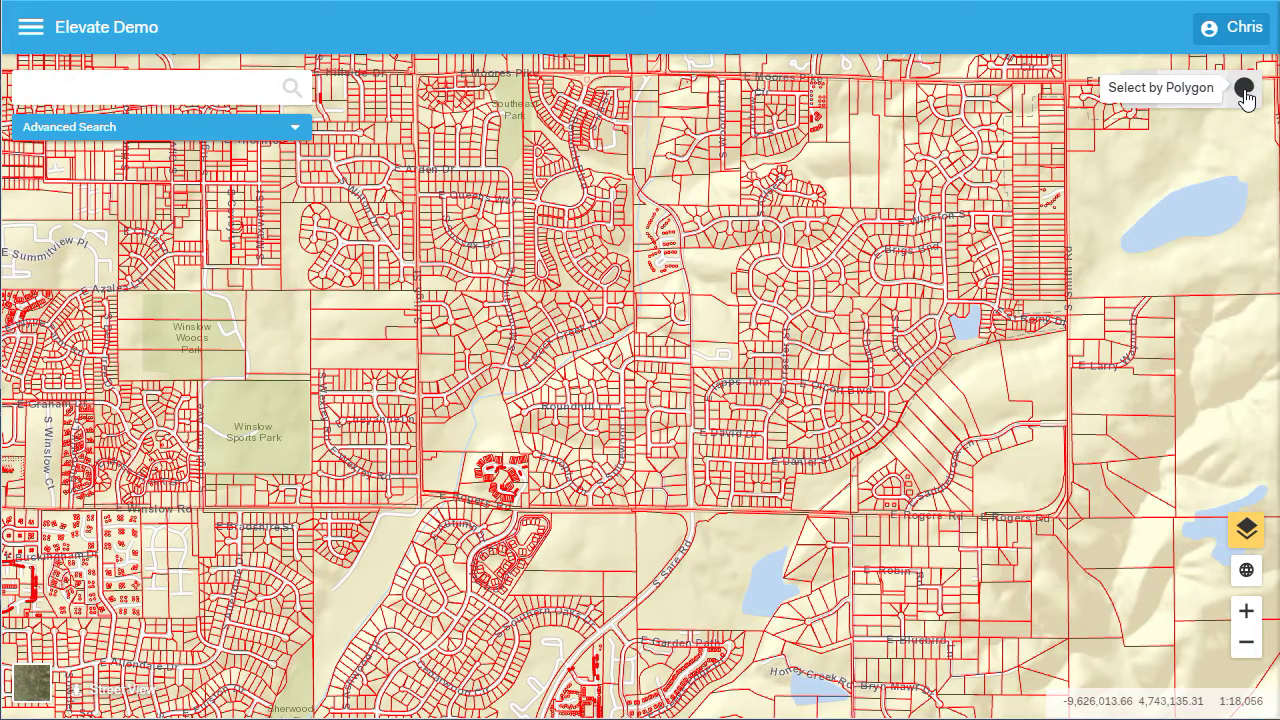
Select parcels inside a drawn polygon and add Property Class Description to the results table
left_click(1244, 90)
mouse_move(522, 180)
left_mouse_down()
mouse_move(294, 280)
mouse_move(558, 437)
mouse_move(638, 347)
mouse_move(613, 302)
left_mouse_up()
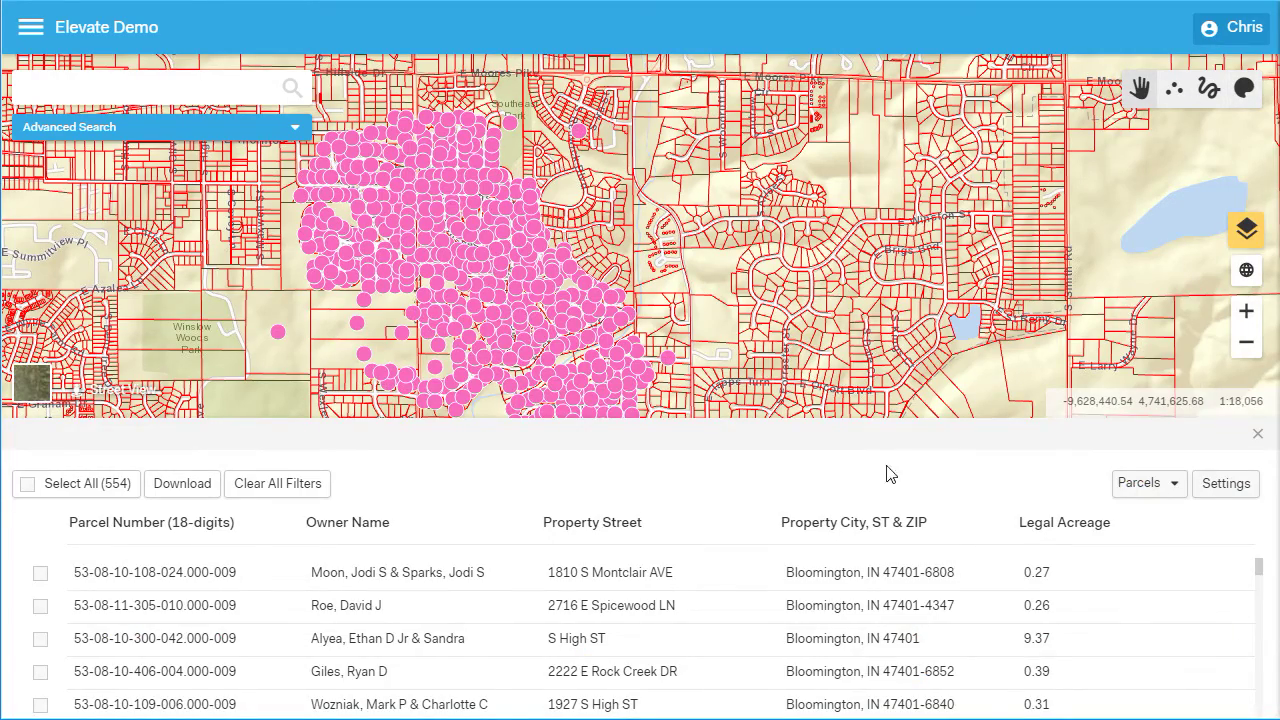
left_click(1217, 494)
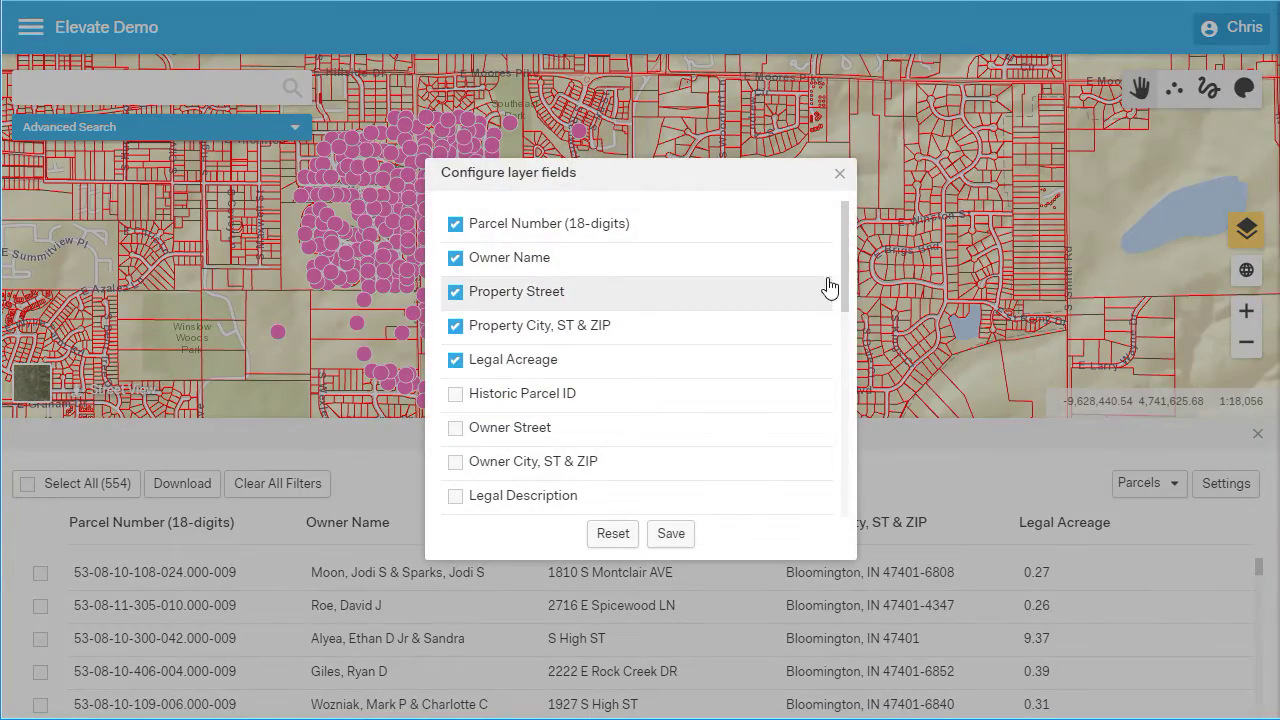
scroll(846, 285, "down", 3)
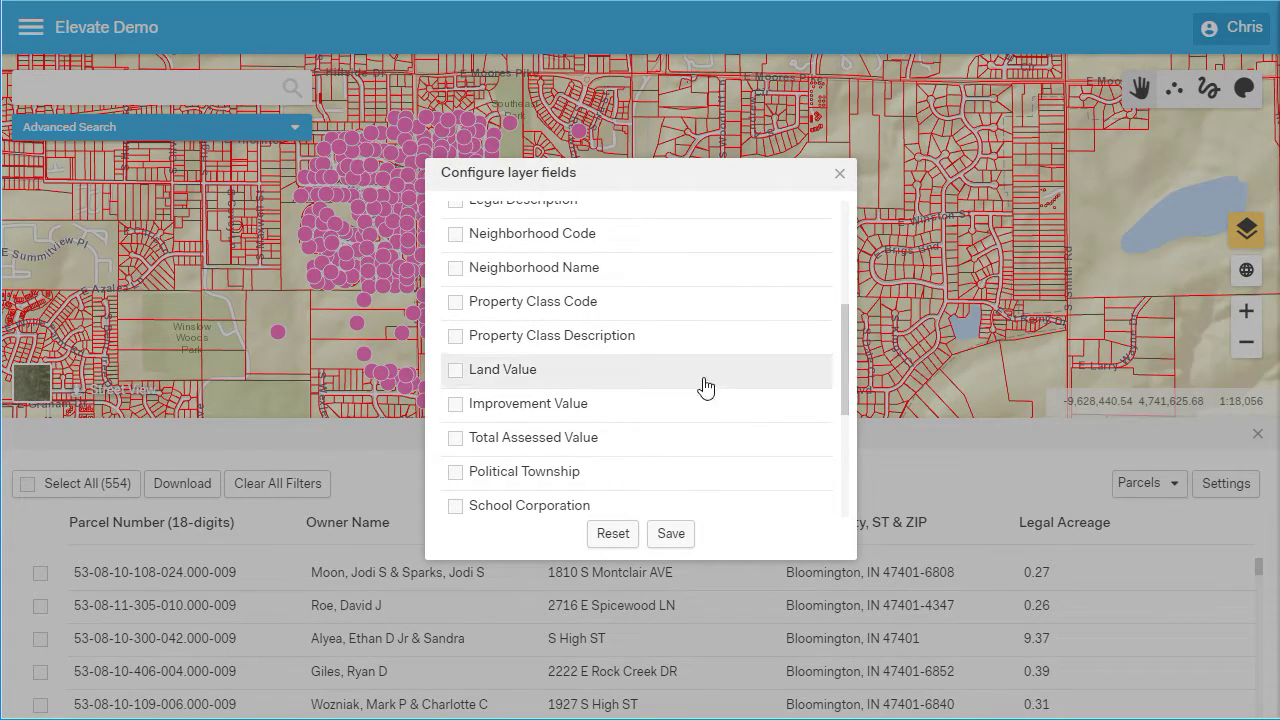
left_click(452, 336)
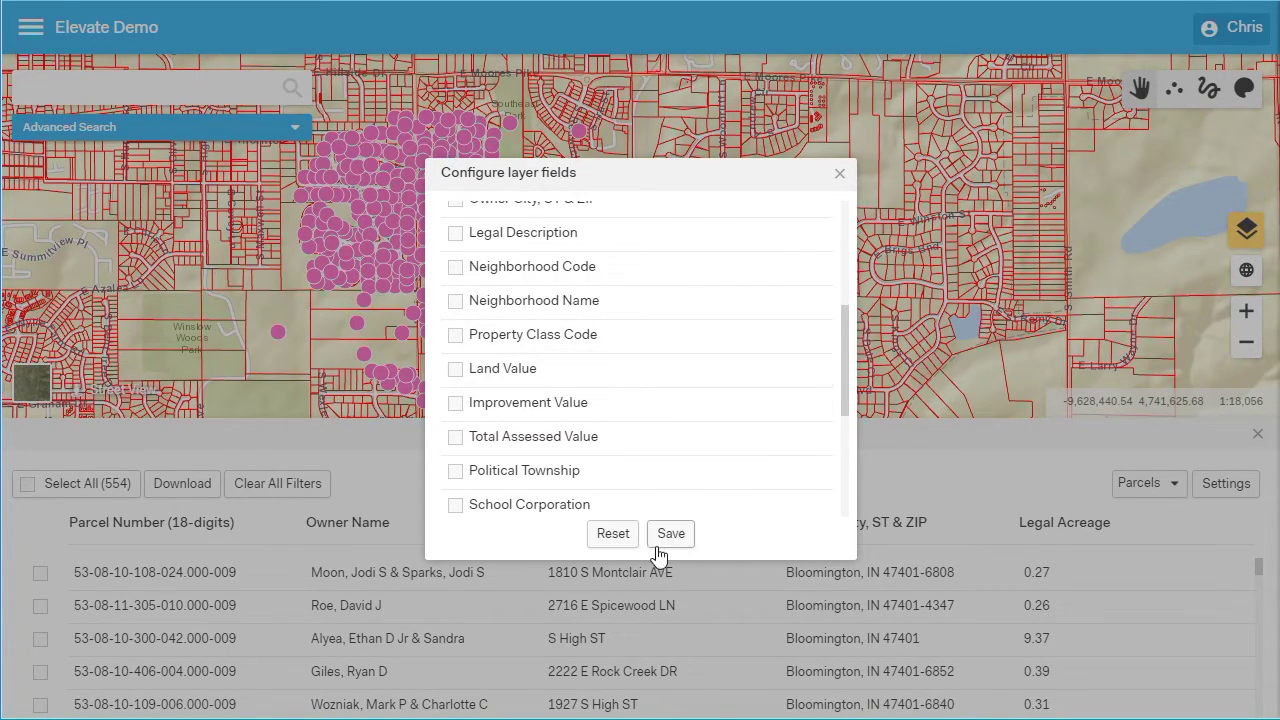
left_click(671, 533)
Filter Property Class Description by 'vacant' and select the 9.37-acre vacant parcel
left_click(1068, 524)
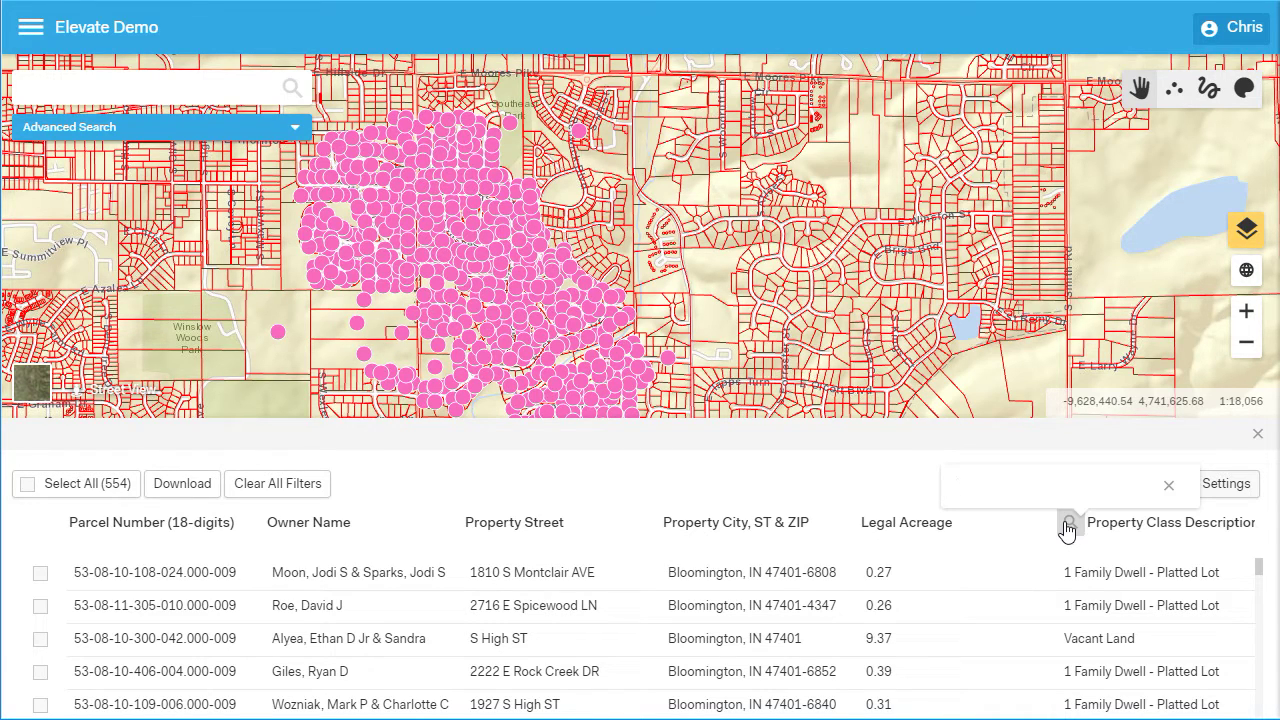
type("cant")
key("Return")
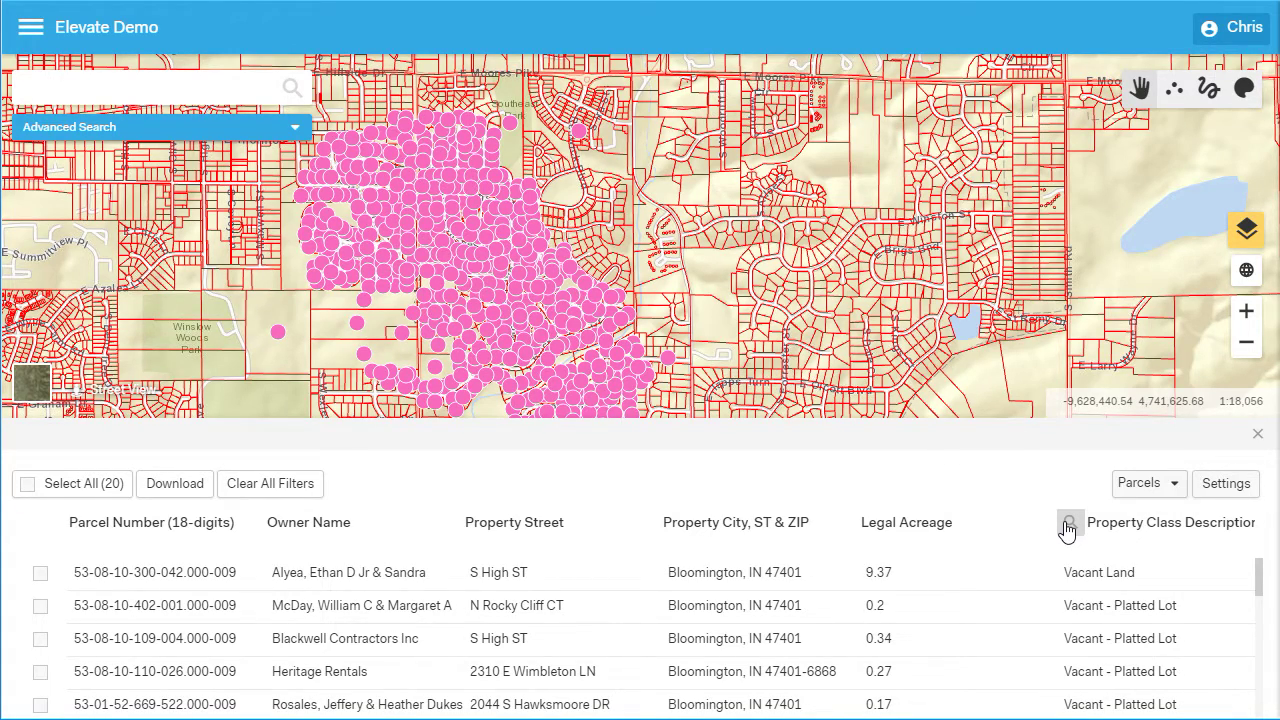
left_click(40, 572)
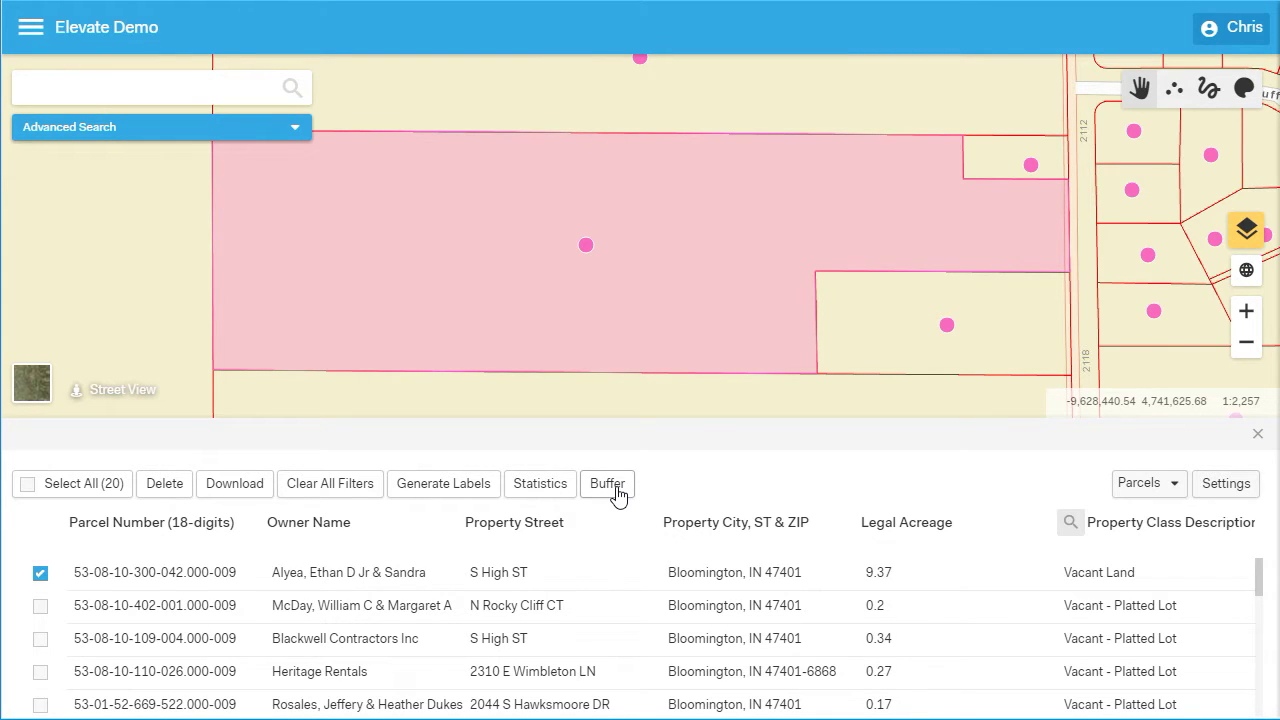
Buffer the vacant parcel, then rerun the buffer at 1000 feet instead of 5000
left_click(617, 490)
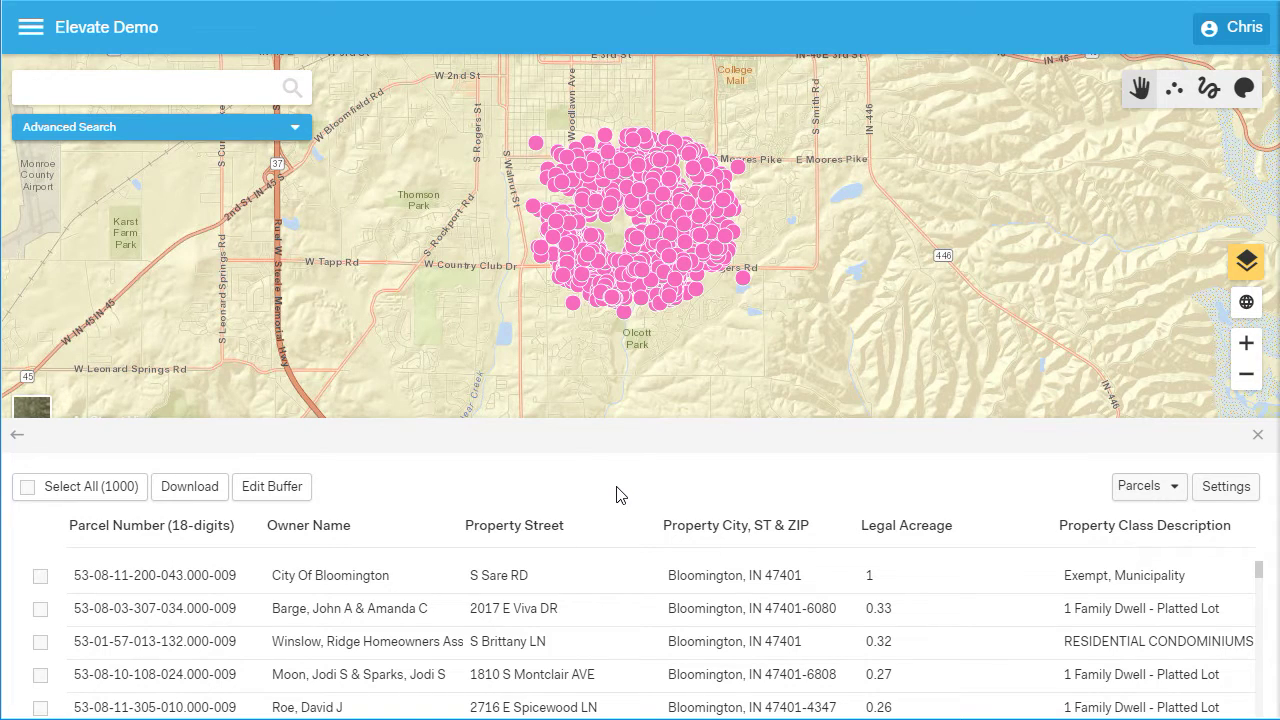
left_click(290, 492)
left_click(840, 486)
type("1000")
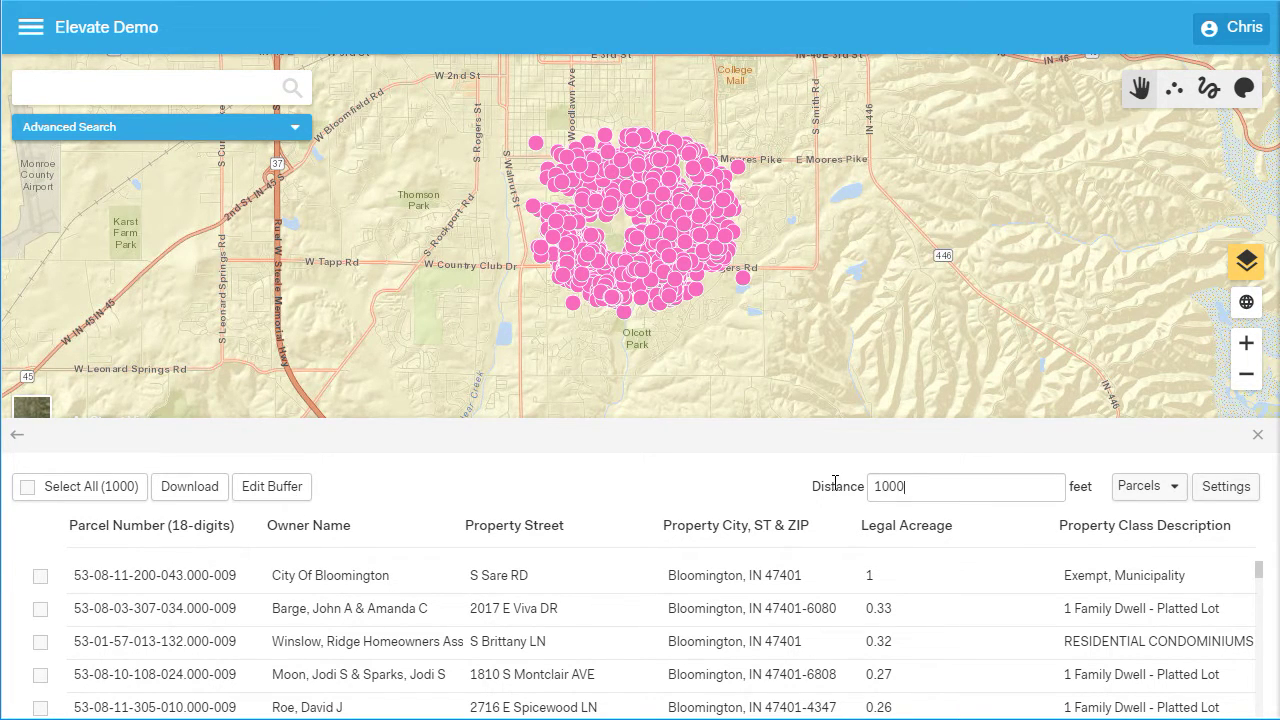
key("Return")
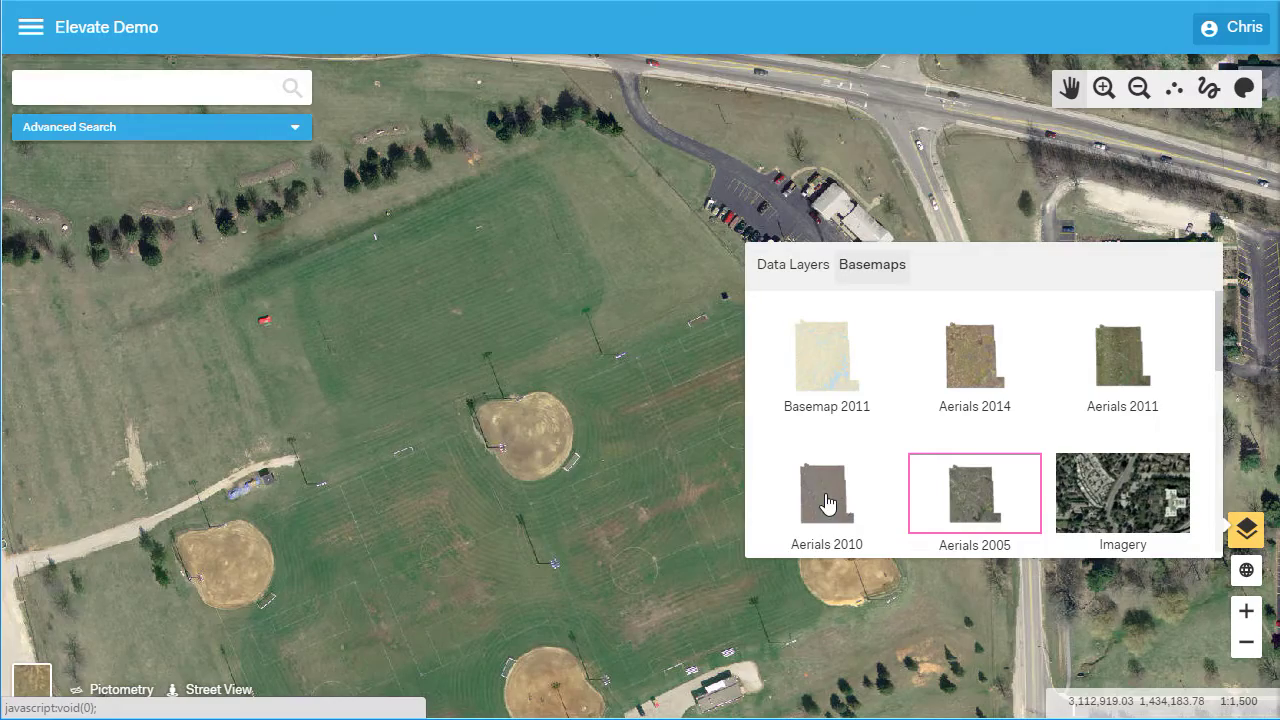
Switch the basemap through Aerials 2010 and 2011 to Aerials 2014
left_click(827, 503)
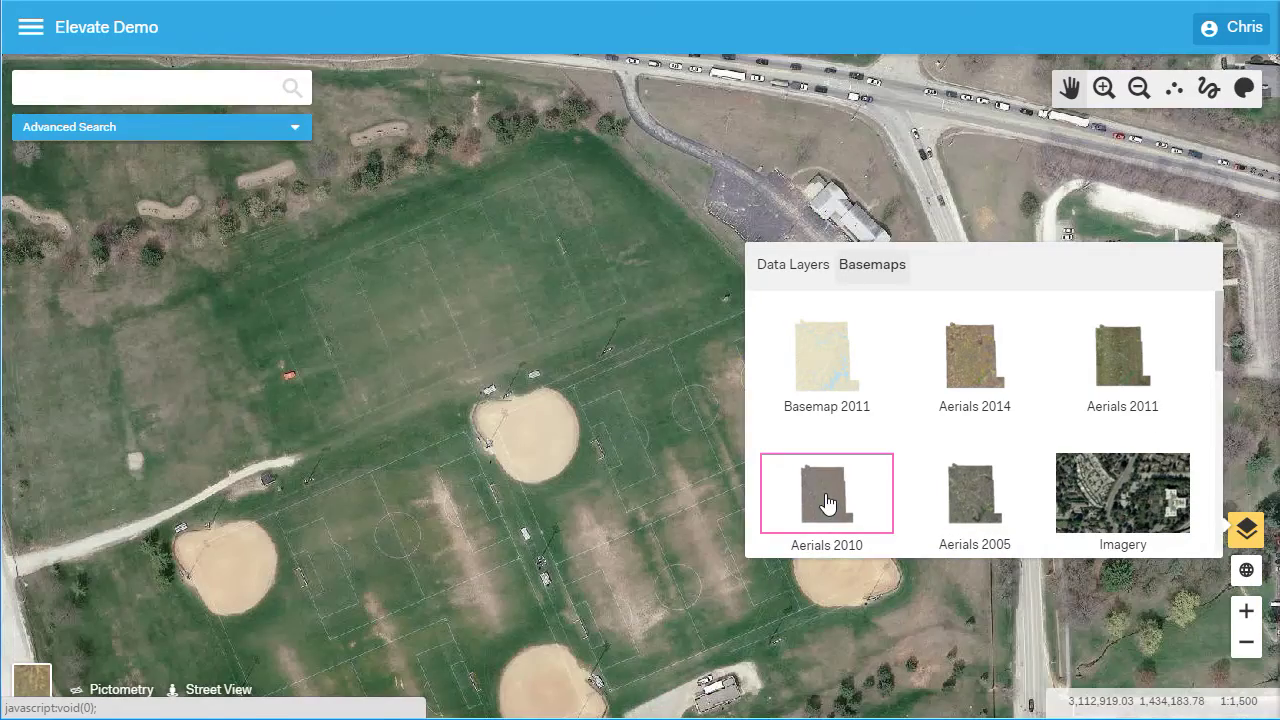
left_click(1106, 364)
left_click(978, 374)
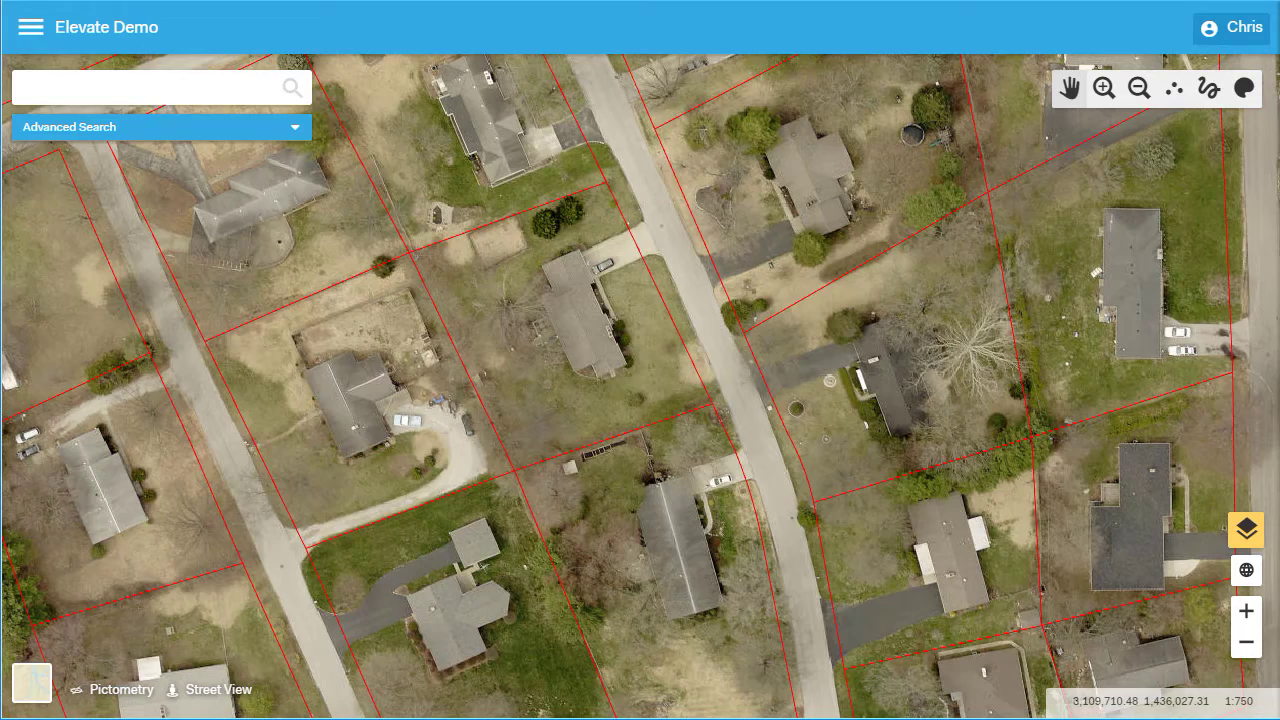
Filter the Data Layers list for 'parcels' and bring up the Parcels layer styling options
left_click(1246, 532)
left_click(1028, 533)
type("par")
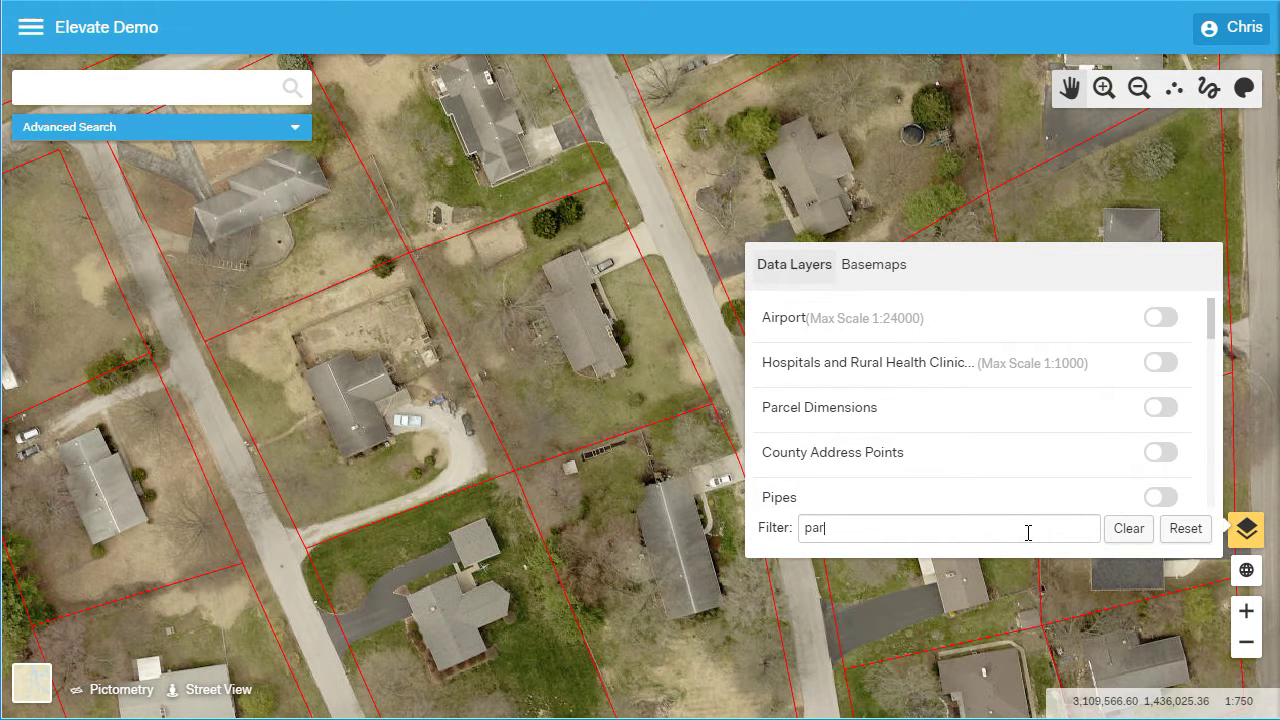
type("cel")
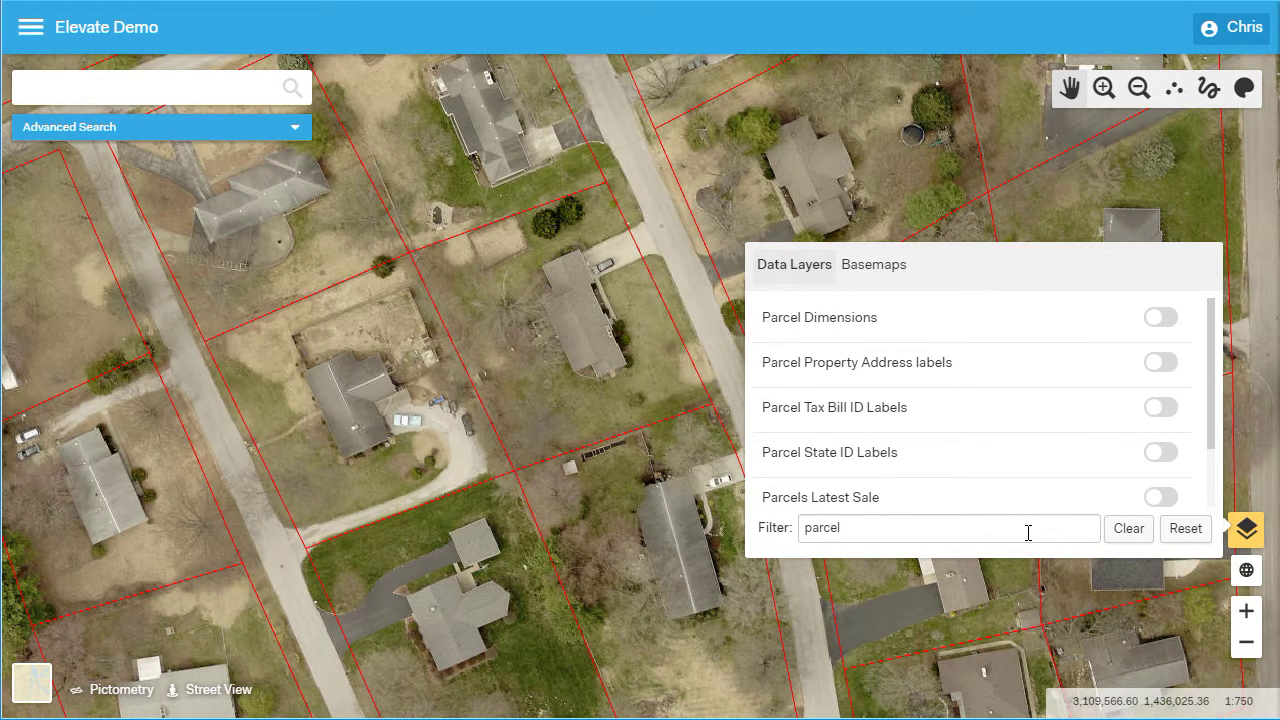
type("s")
left_click(780, 386)
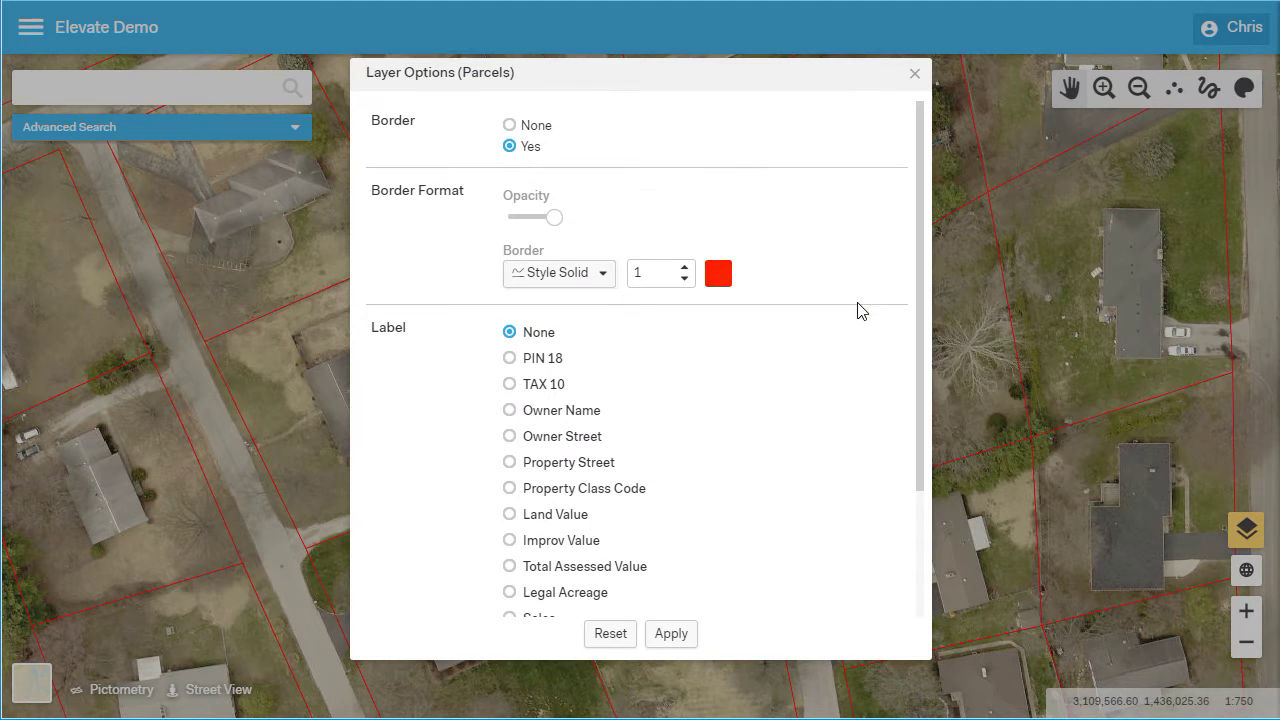
Give Parcels orange borders and black Total Assessed Value labels, and apply
left_click_drag(917, 420, 913, 568)
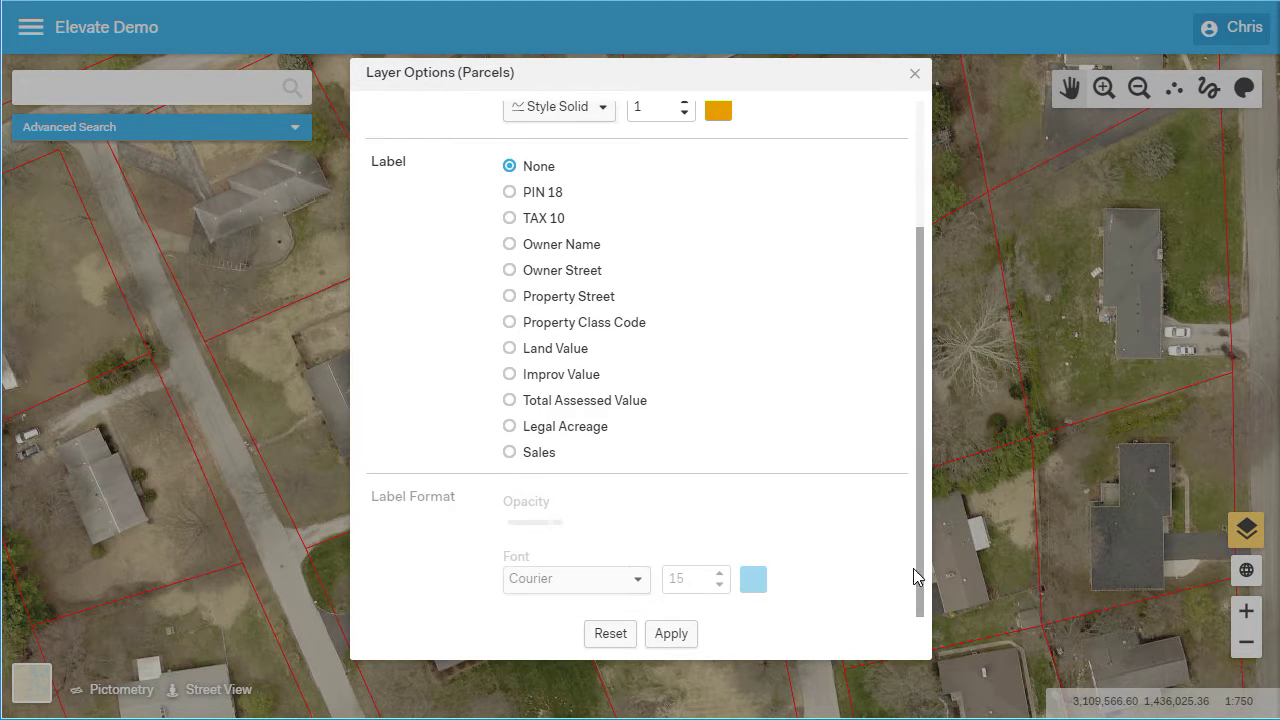
left_click(510, 400)
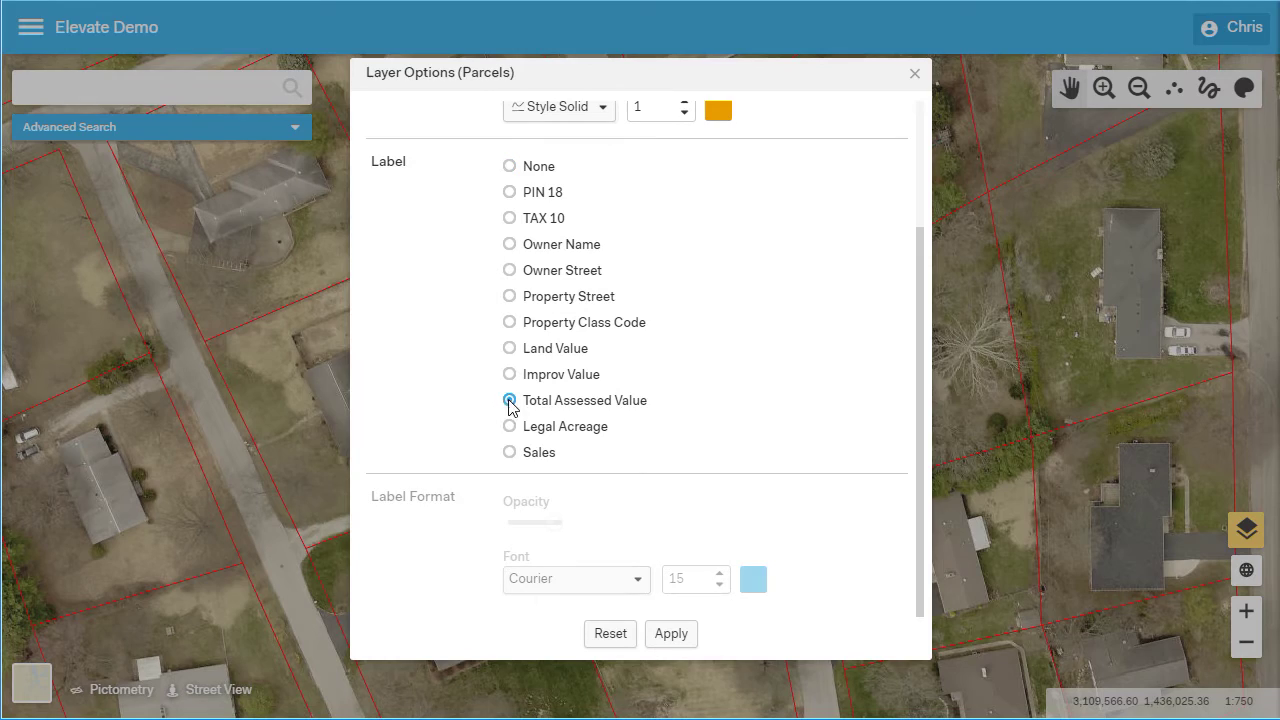
left_click(753, 580)
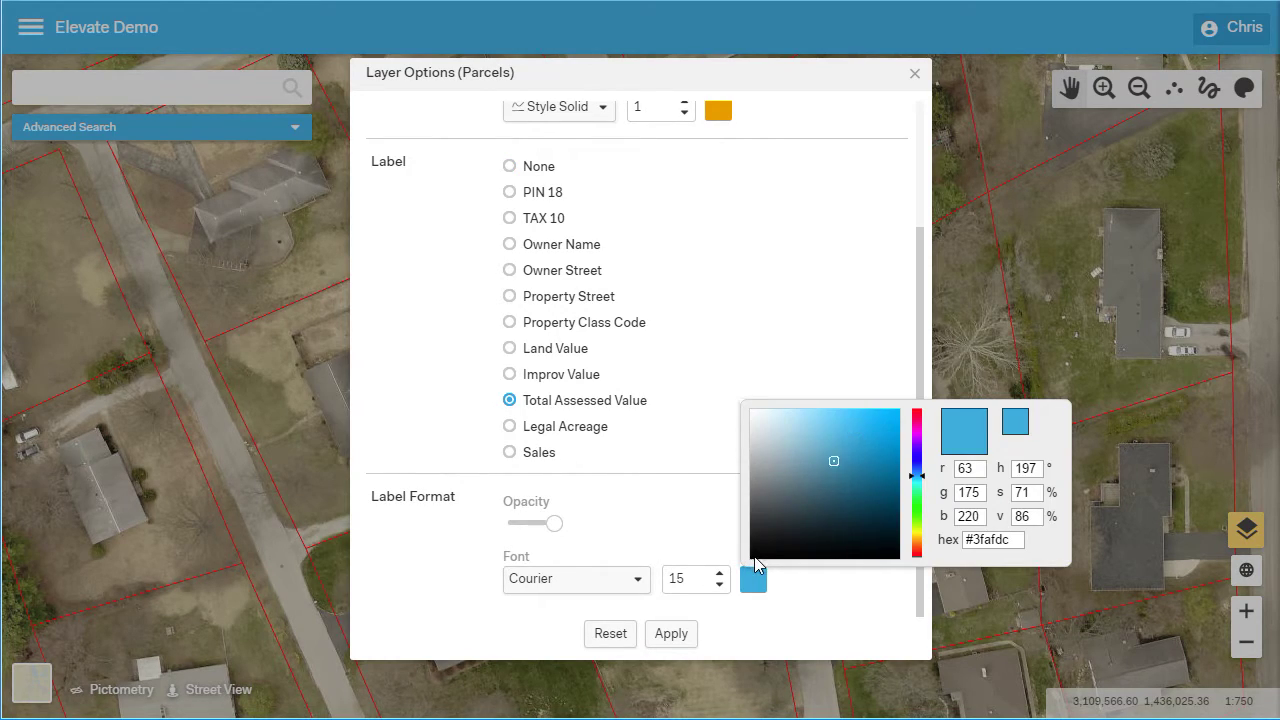
left_click(754, 556)
left_click(684, 634)
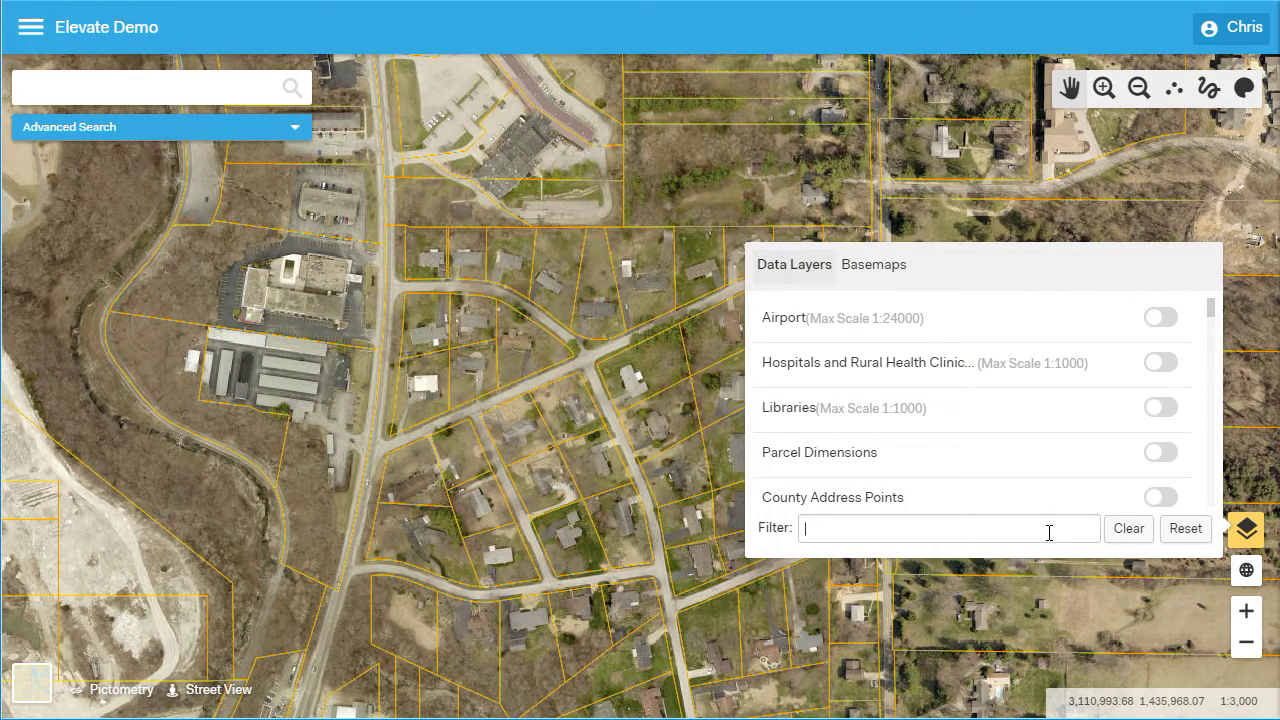
Filter layers by 'prop' and switch on Property Classes and Neighborhoods
type("prop")
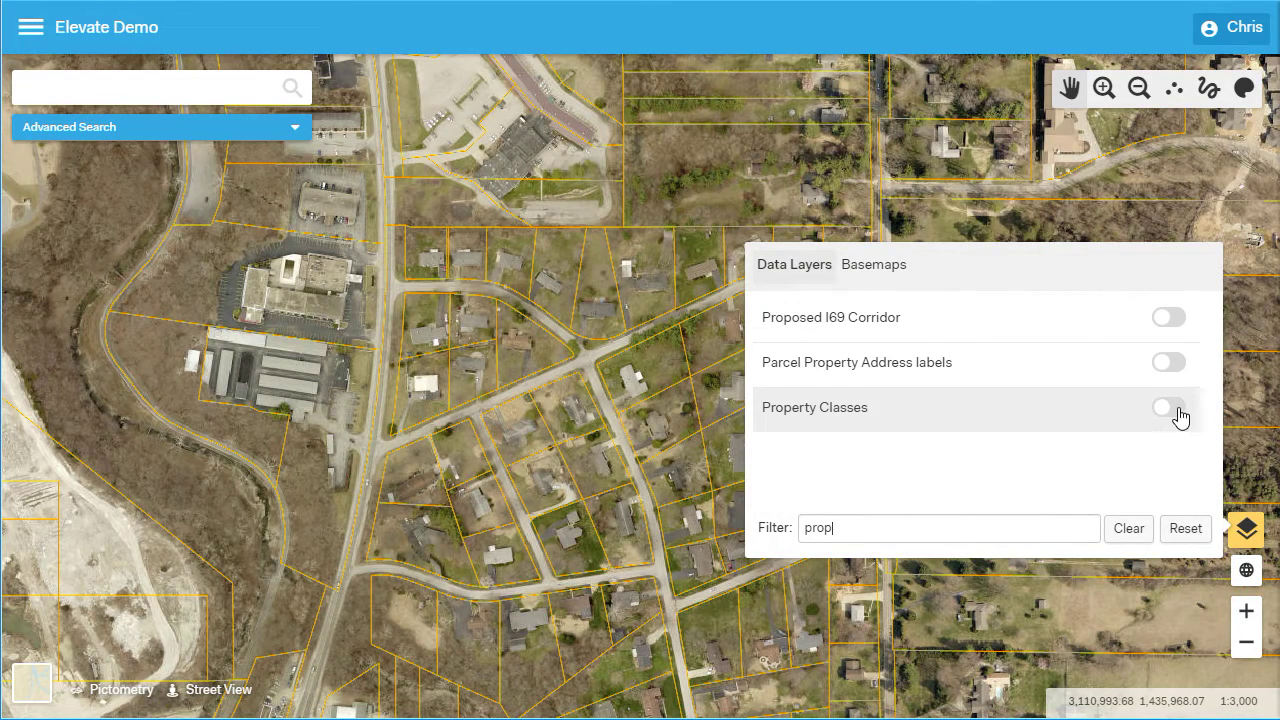
left_click(1176, 410)
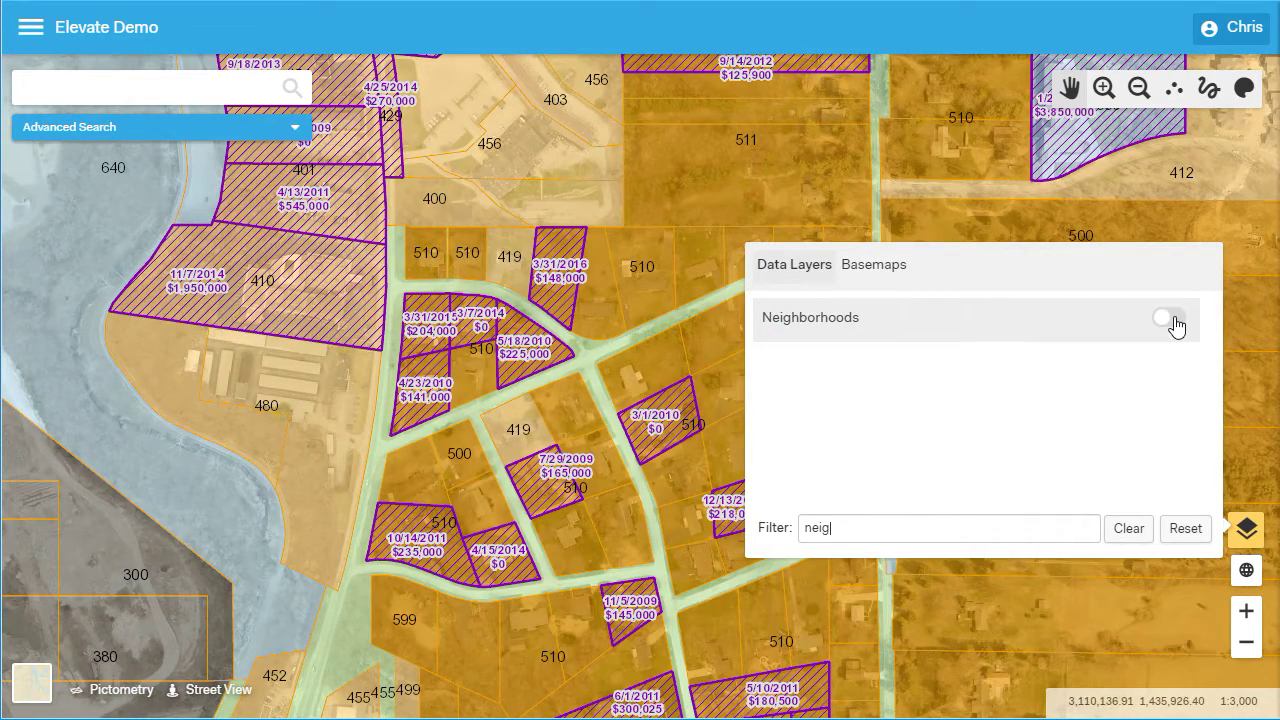
left_click(1172, 327)
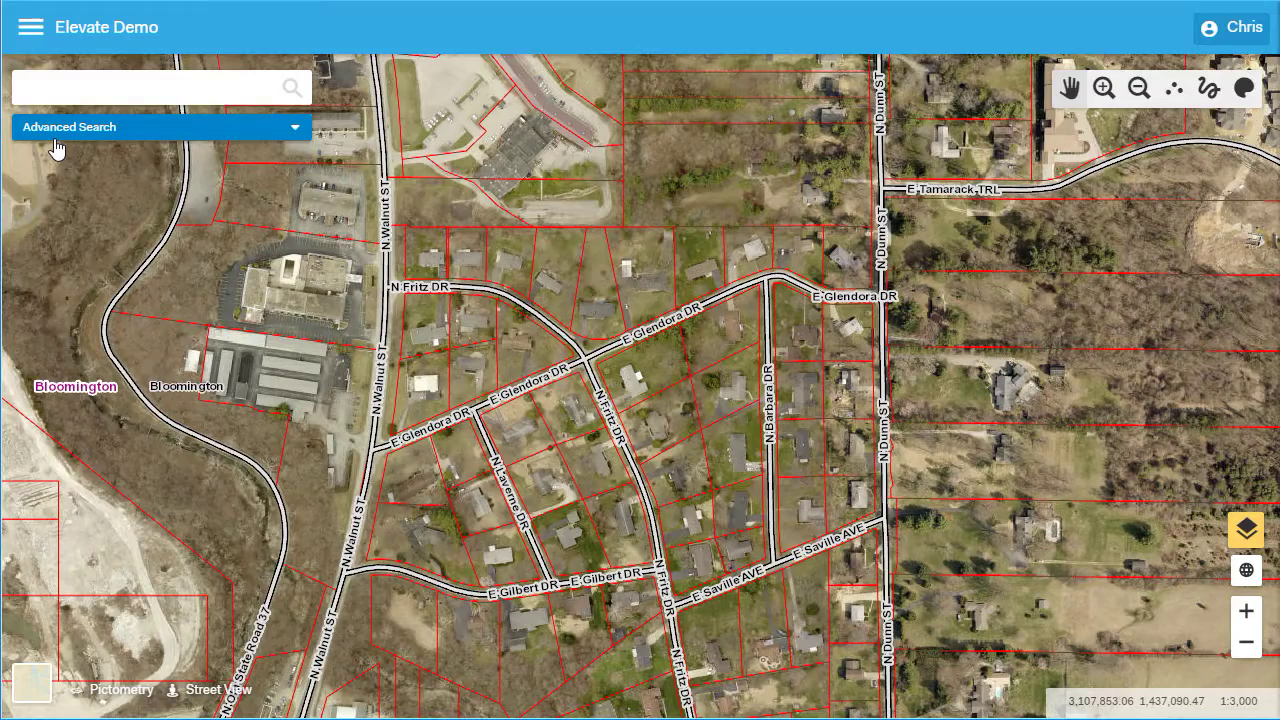
Apply the Quantitative Rendering theme Parcels Total Assesed Value to shade parcels in graded blues
left_click(31, 27)
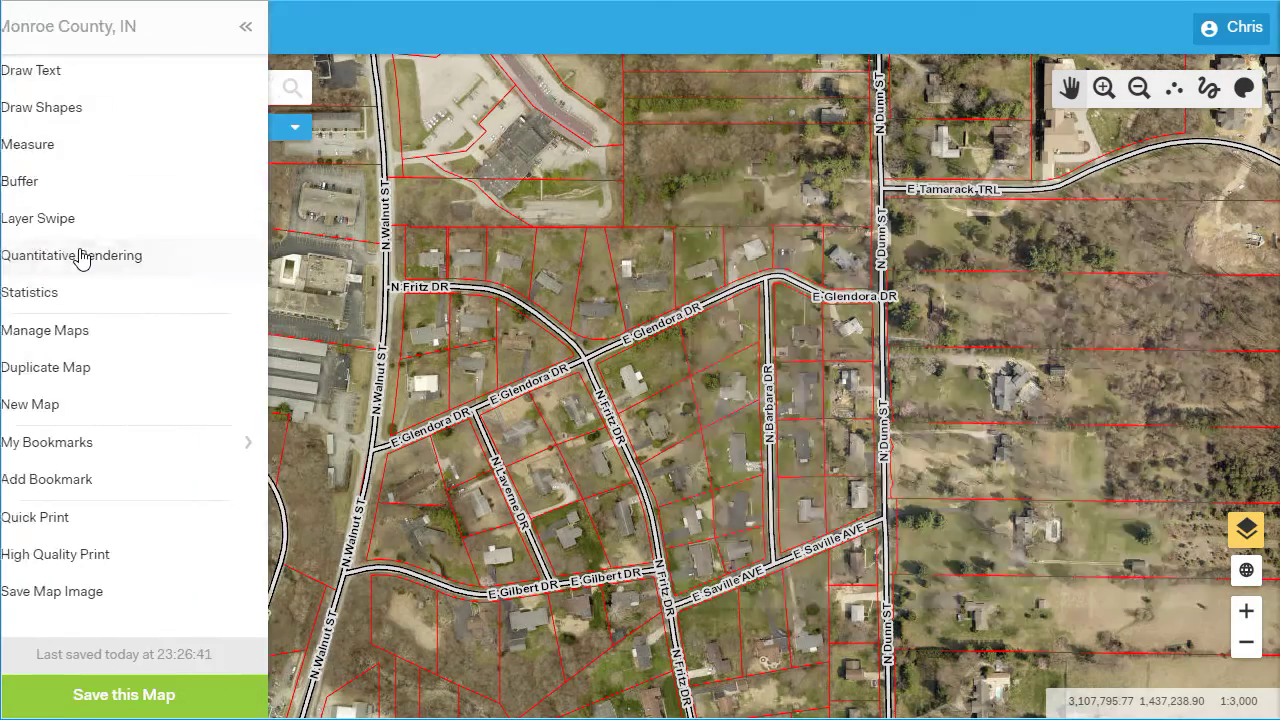
left_click(86, 255)
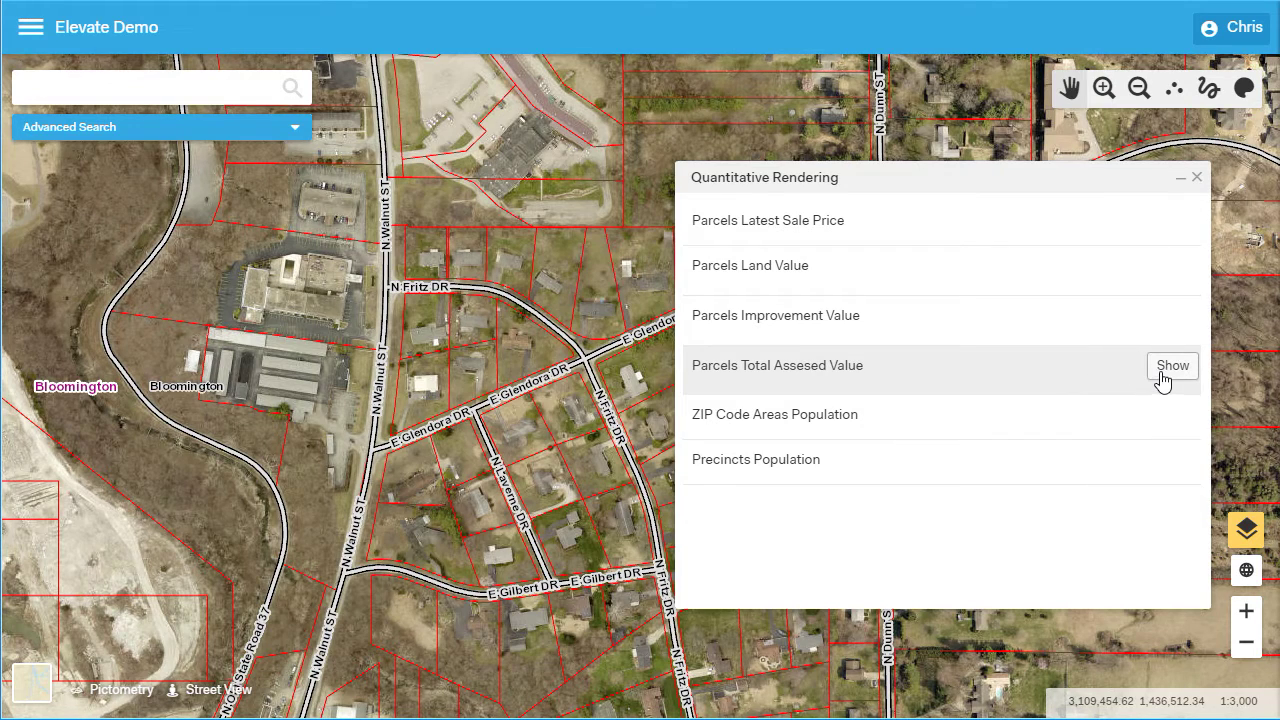
left_click(1161, 374)
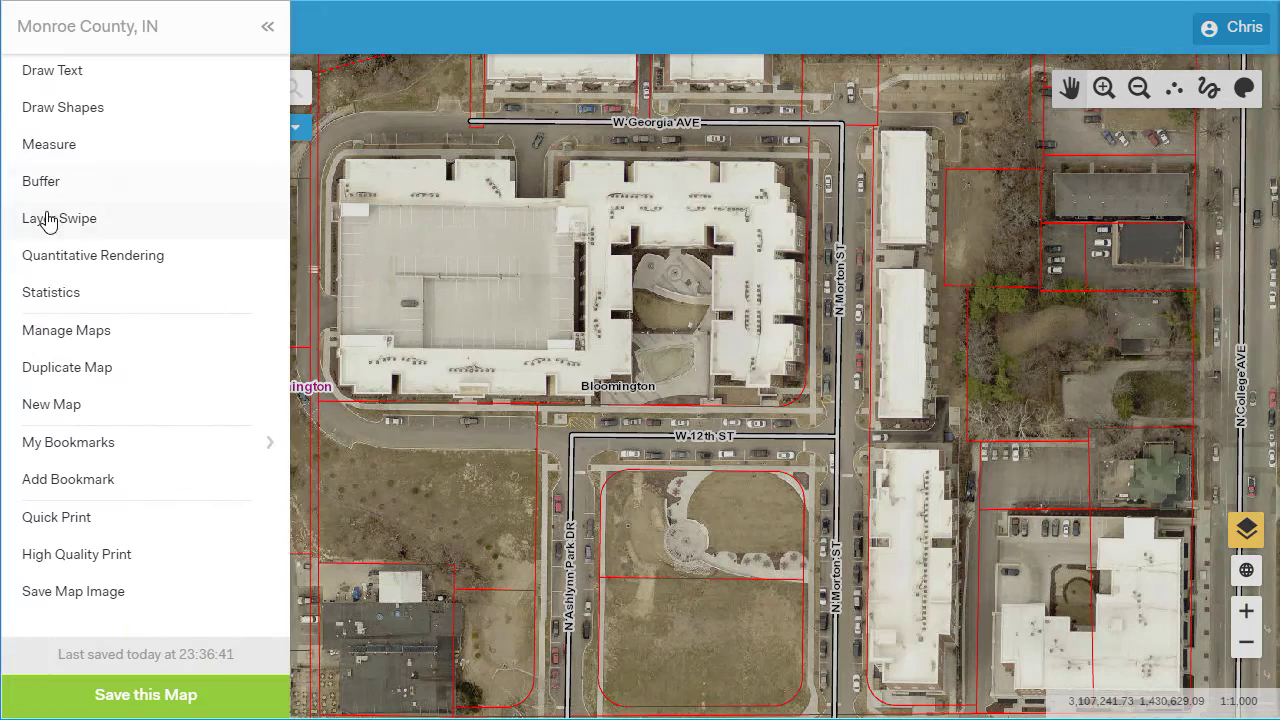
Swipe-compare Aerials 2014 with Aerials 2005 on the right, dragging the divider left
left_click(48, 220)
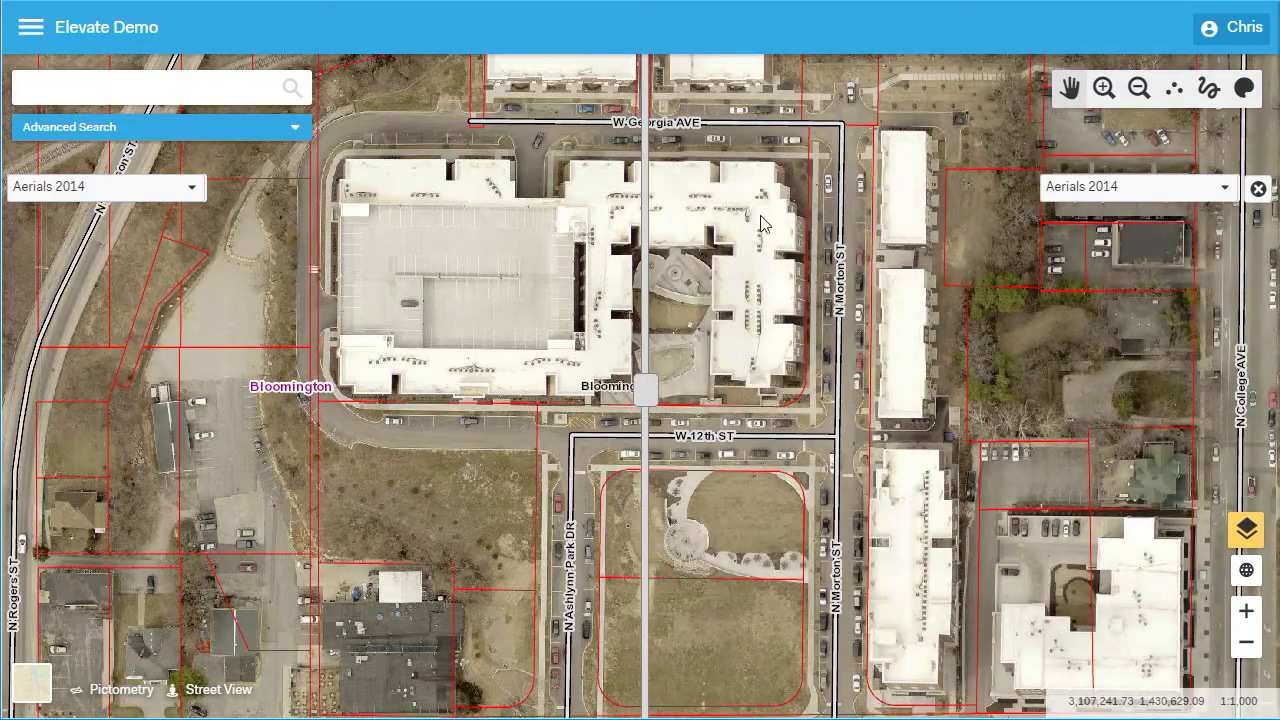
left_click(1133, 192)
left_click(1079, 216)
left_click_drag(643, 388, 270, 368)
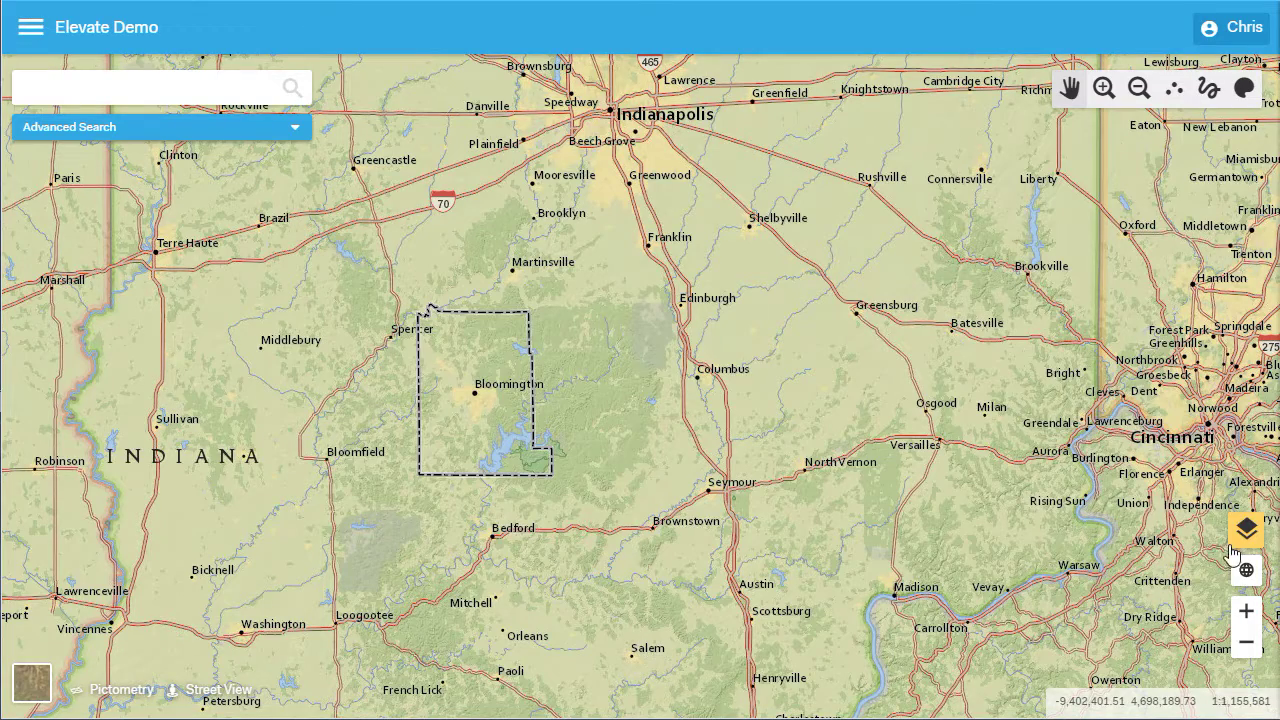
Switch the basemap to Light Gray Canvas, then to Streets
left_click(1245, 530)
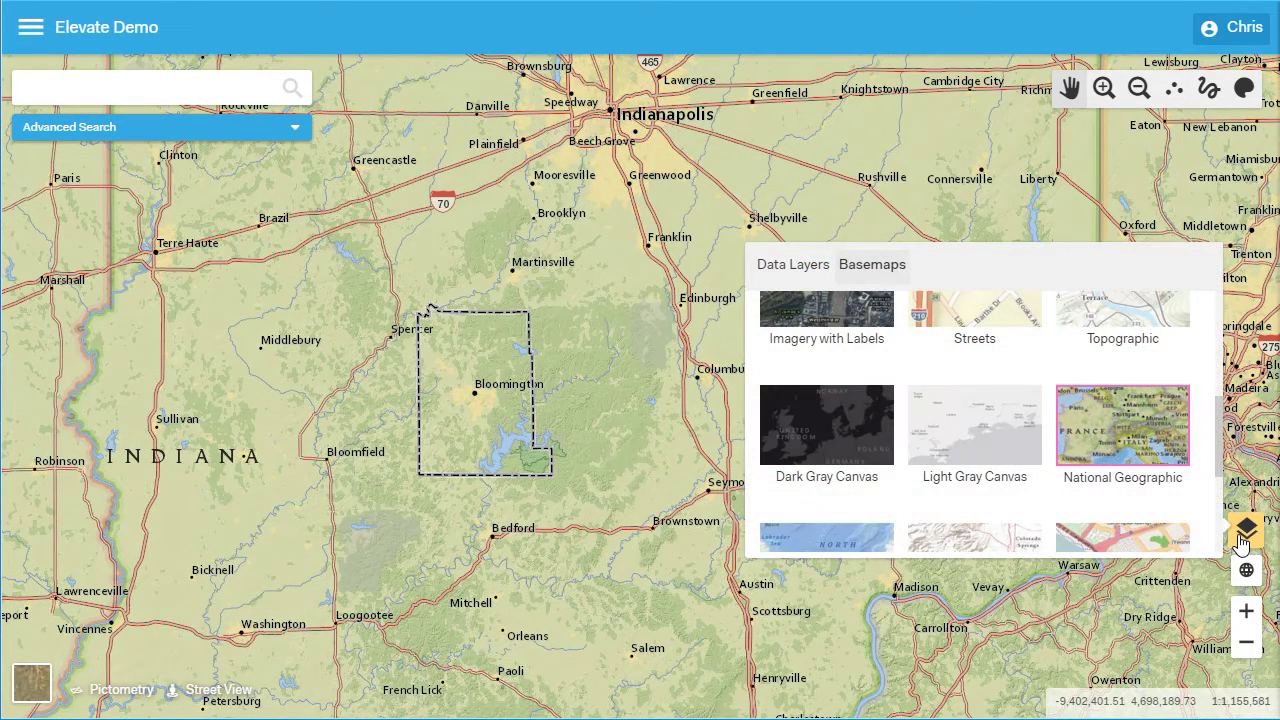
left_click(994, 446)
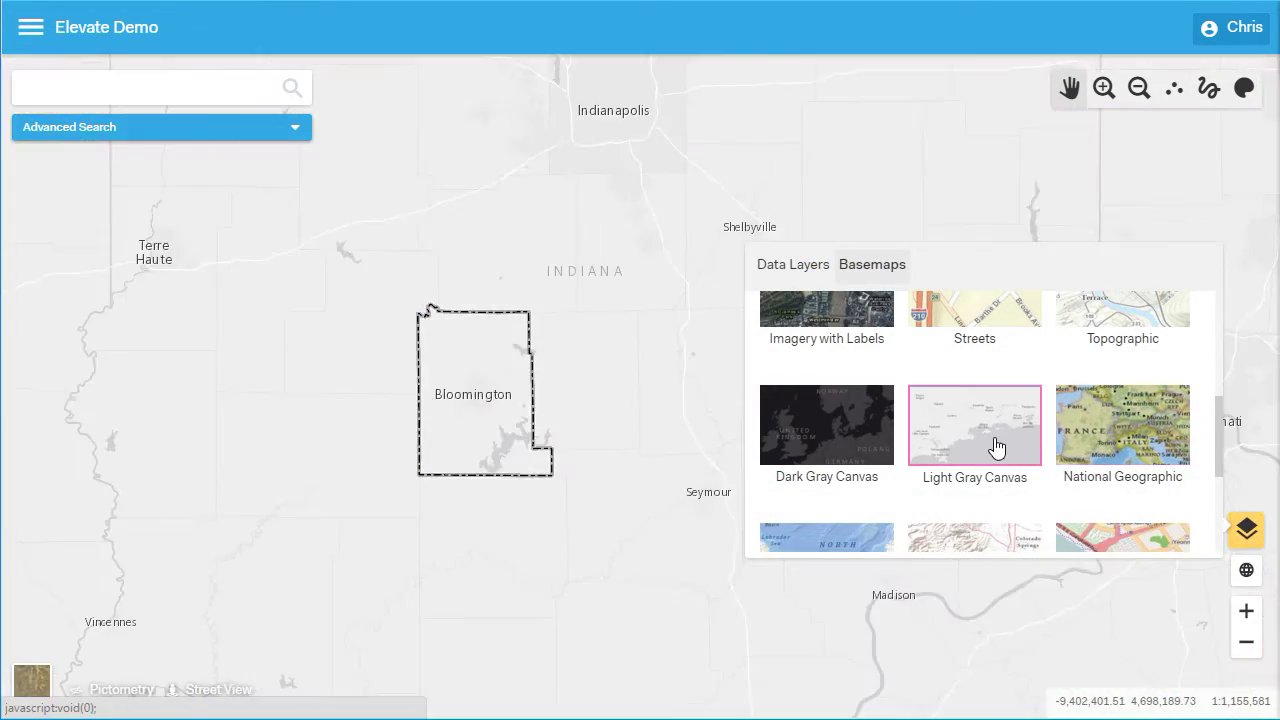
left_click(970, 326)
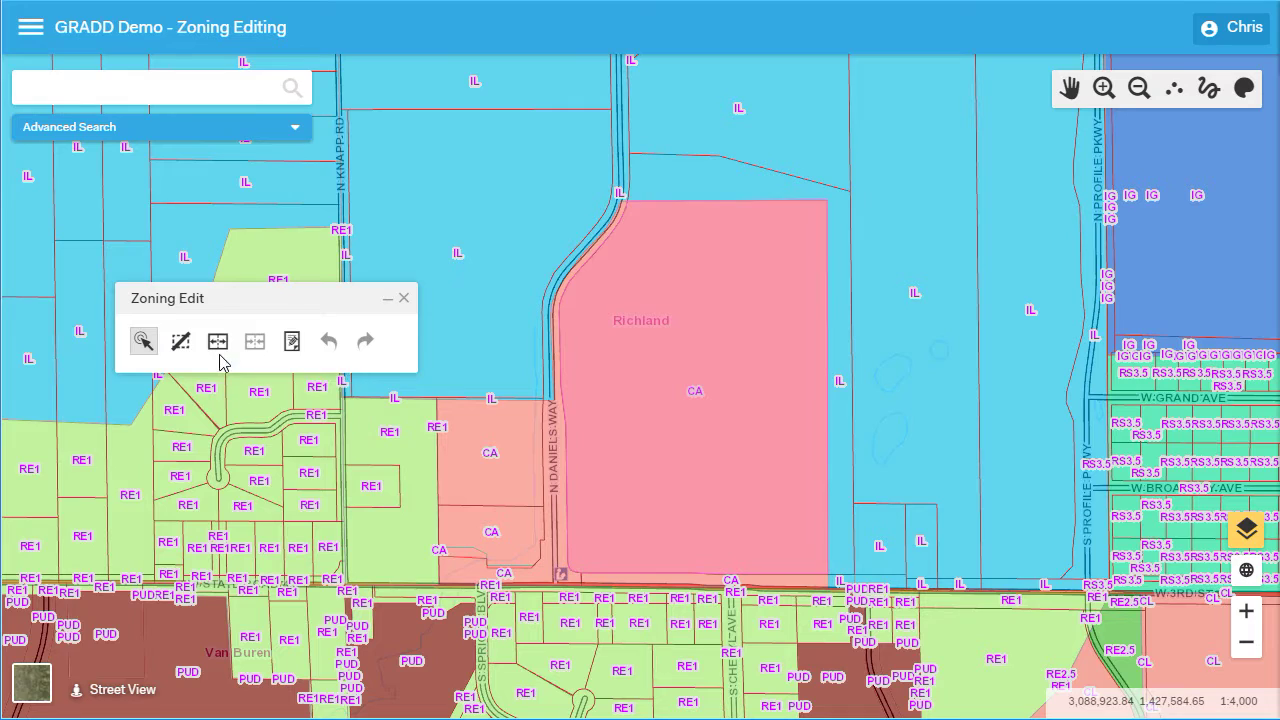
left_click(217, 341)
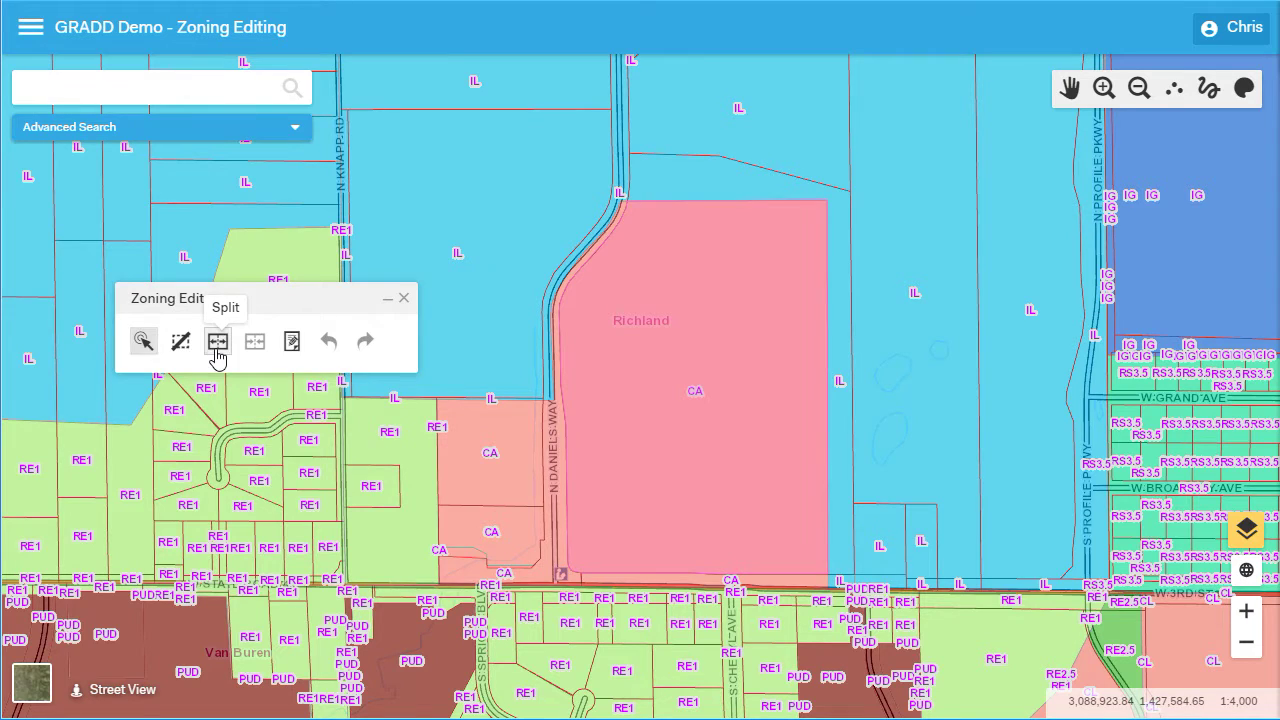
Split the Richland CA zoning parcel with a multi-point line drawn across it
left_click(546, 404)
left_click(668, 367)
left_click(738, 456)
double_click(850, 383)
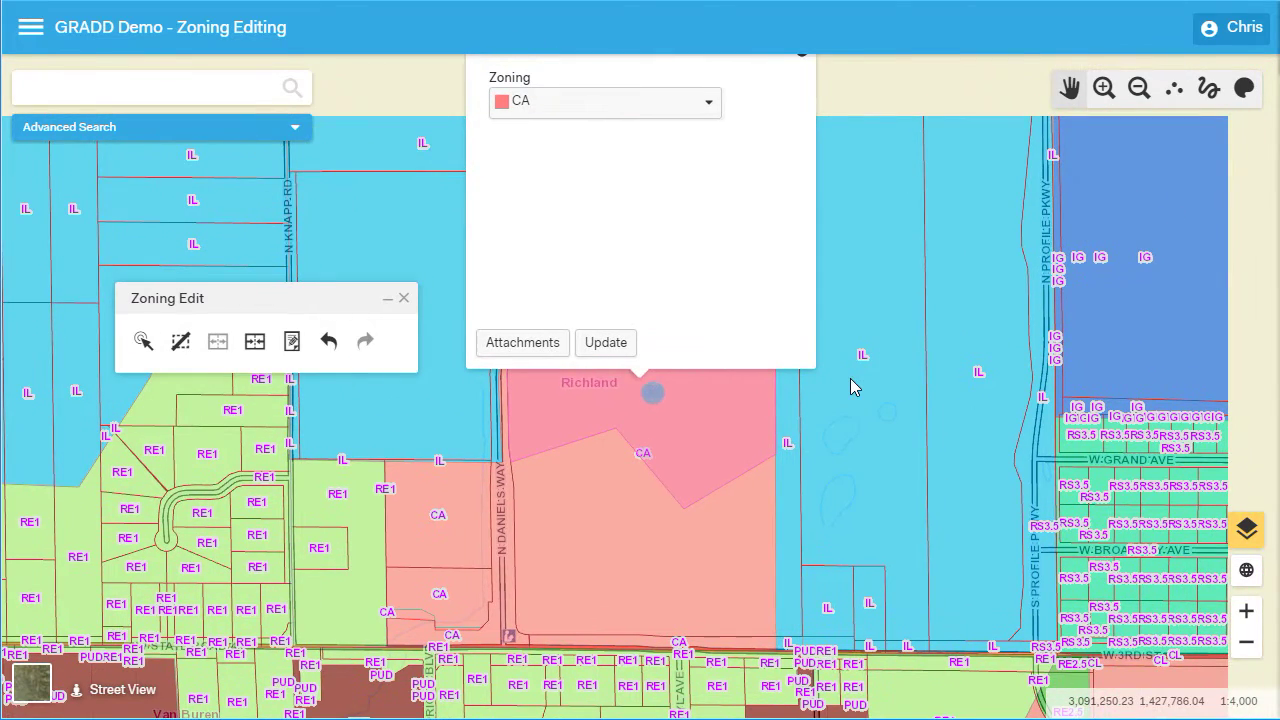
Assign the PB zoning code to the split piece and update it
left_click(669, 104)
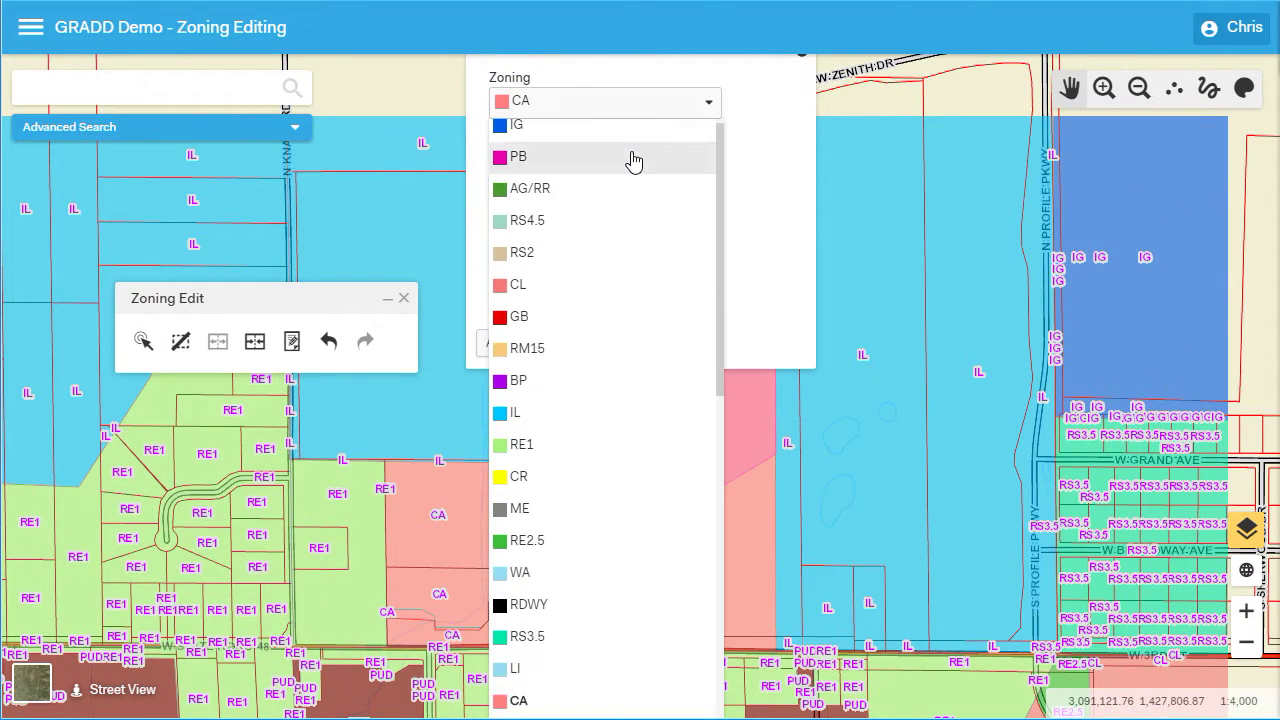
left_click(634, 160)
left_click(600, 352)
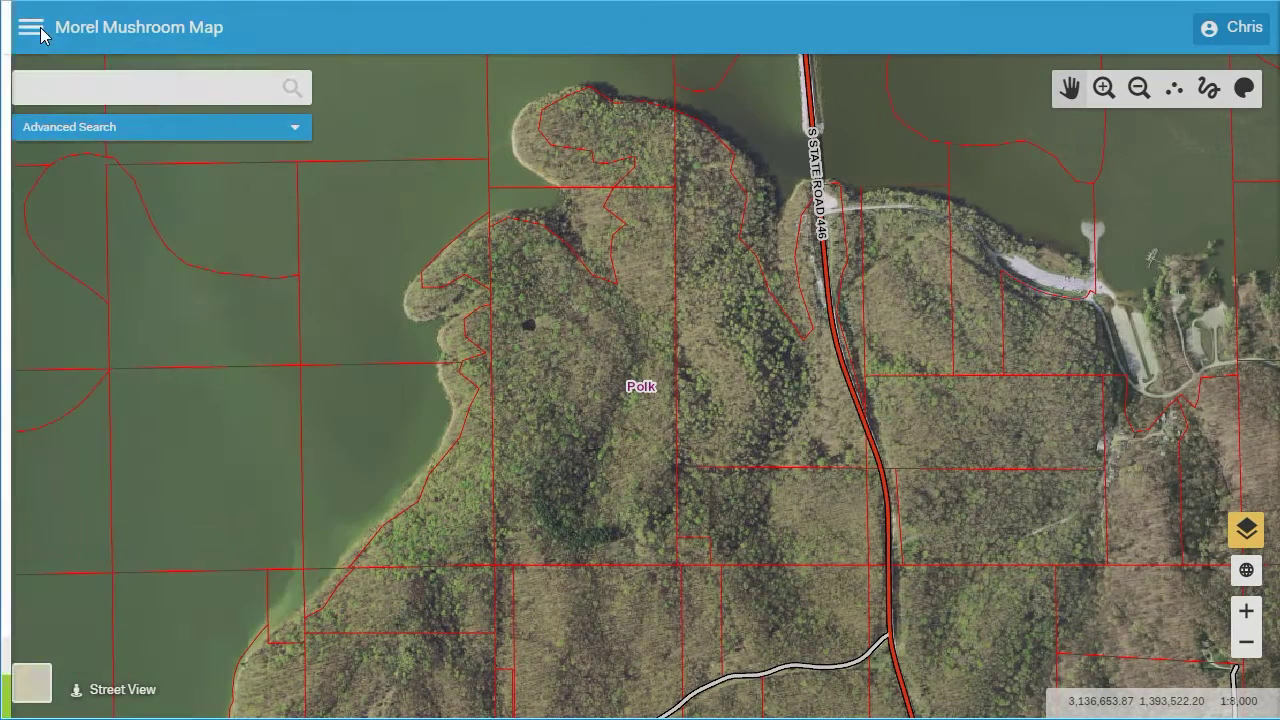
Draw a yellow freehand loop around the woods near Polk
left_click(31, 28)
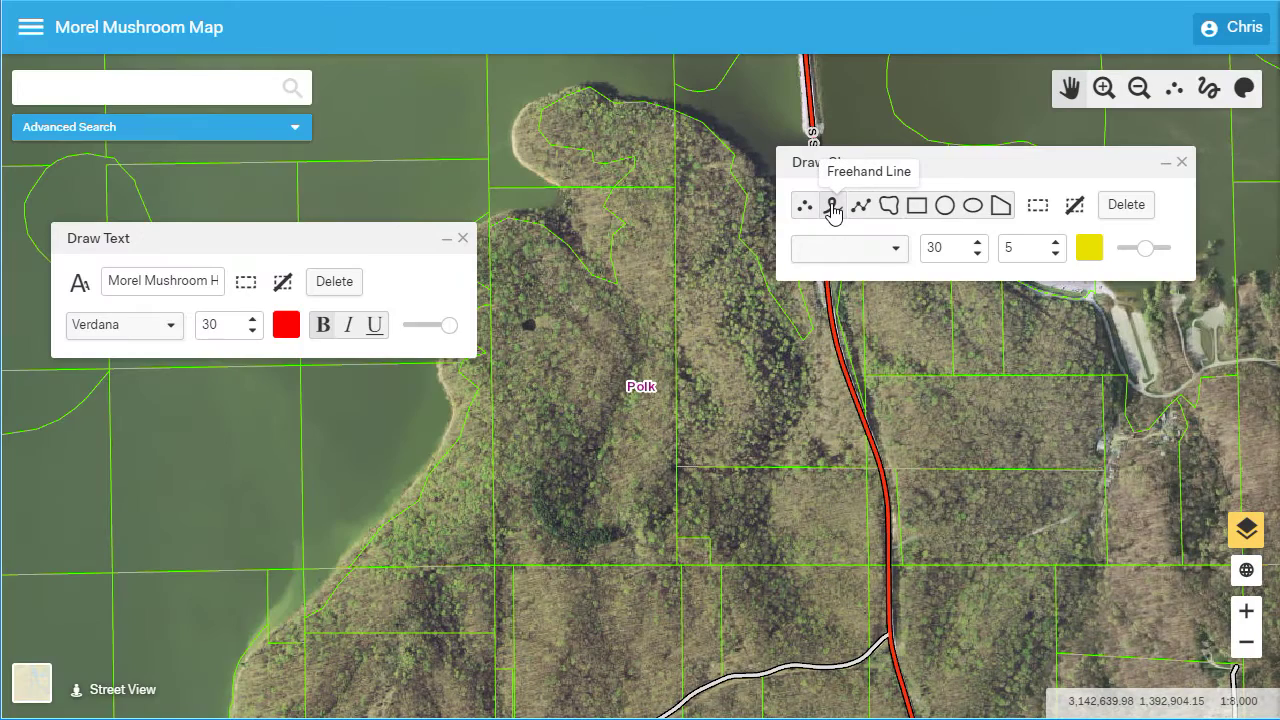
left_click(832, 209)
mouse_move(432, 578)
left_mouse_down()
mouse_move(561, 571)
mouse_move(683, 516)
mouse_move(763, 418)
mouse_move(775, 335)
mouse_move(693, 297)
mouse_move(457, 438)
mouse_move(404, 489)
mouse_move(389, 542)
mouse_move(423, 586)
mouse_move(455, 601)
left_mouse_up()
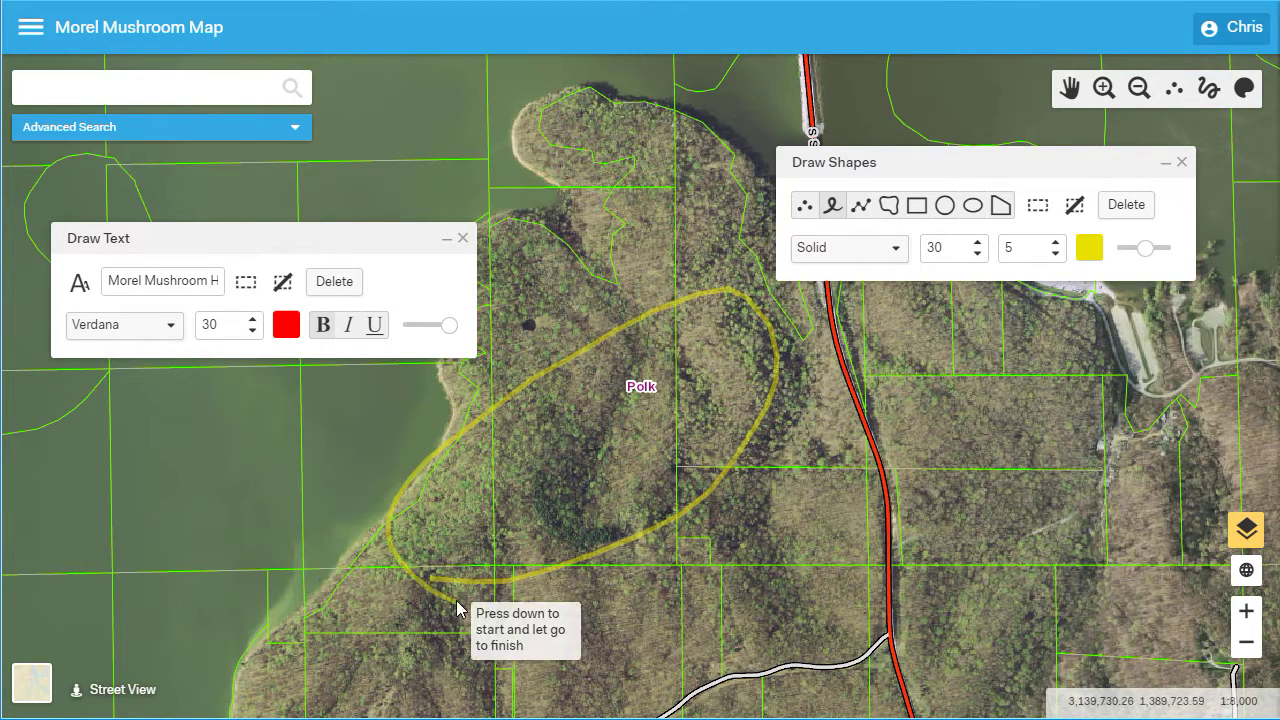
Label the loop 'Morel Mushroom Hot Spot' in red, then sign out
left_click(80, 282)
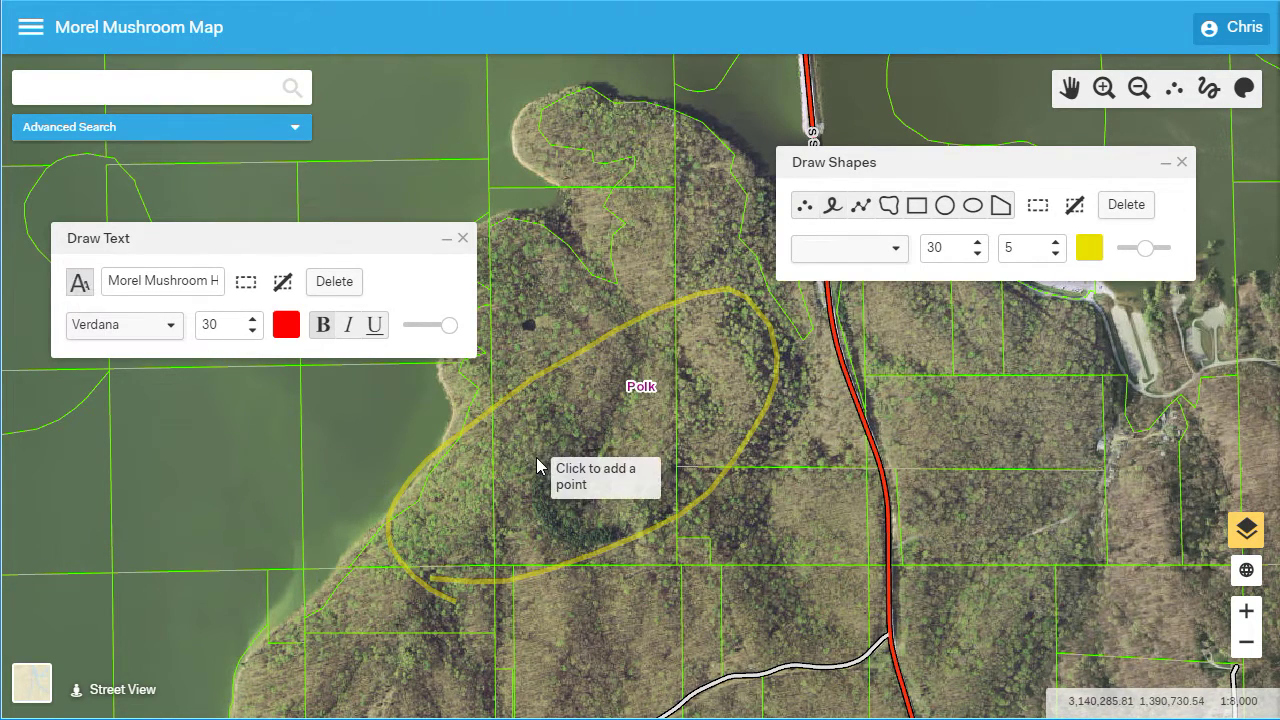
left_click(537, 464)
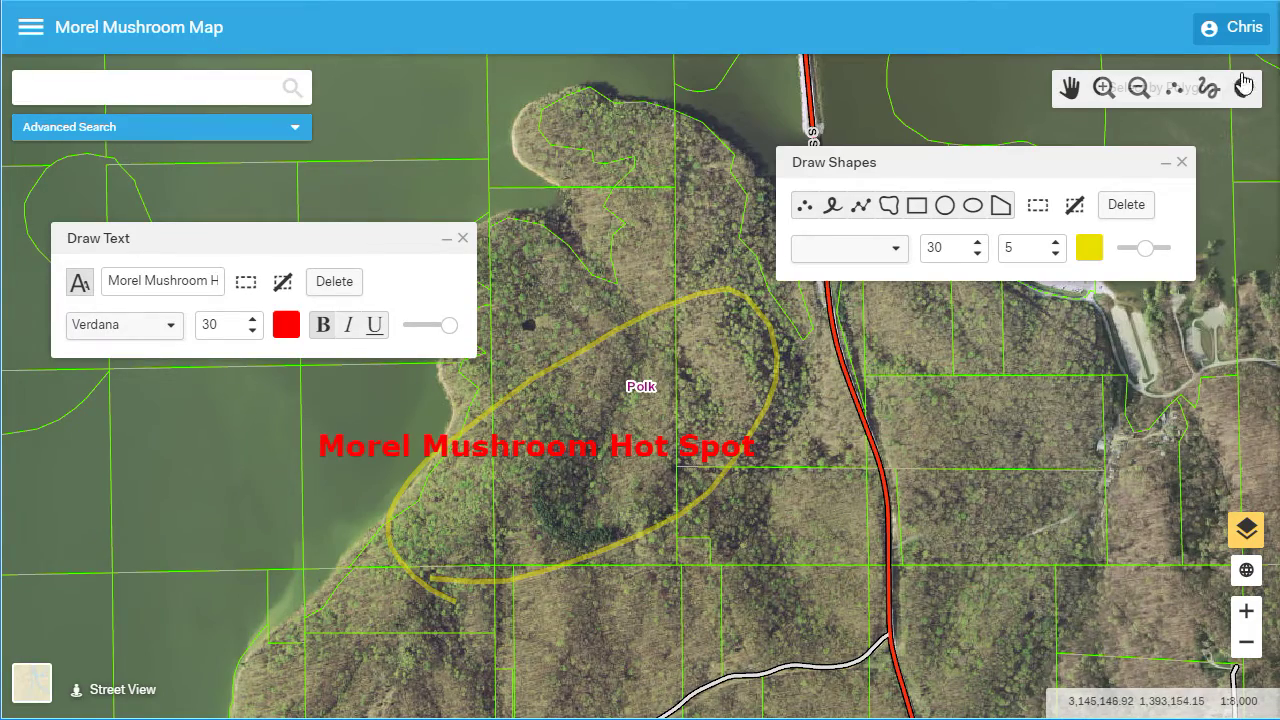
left_click(1213, 28)
left_click(1177, 179)
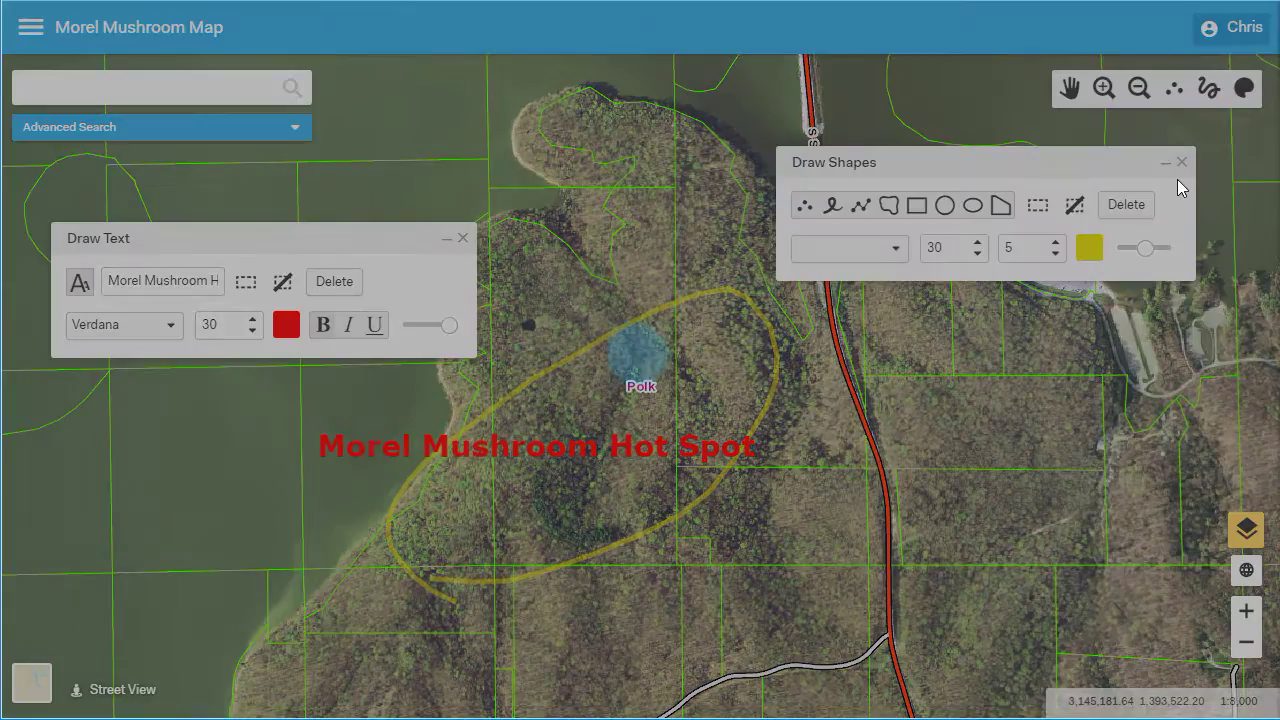
Sign back in with Google to reach an Untitled Map of Bloomington near E 7th St
left_click(669, 281)
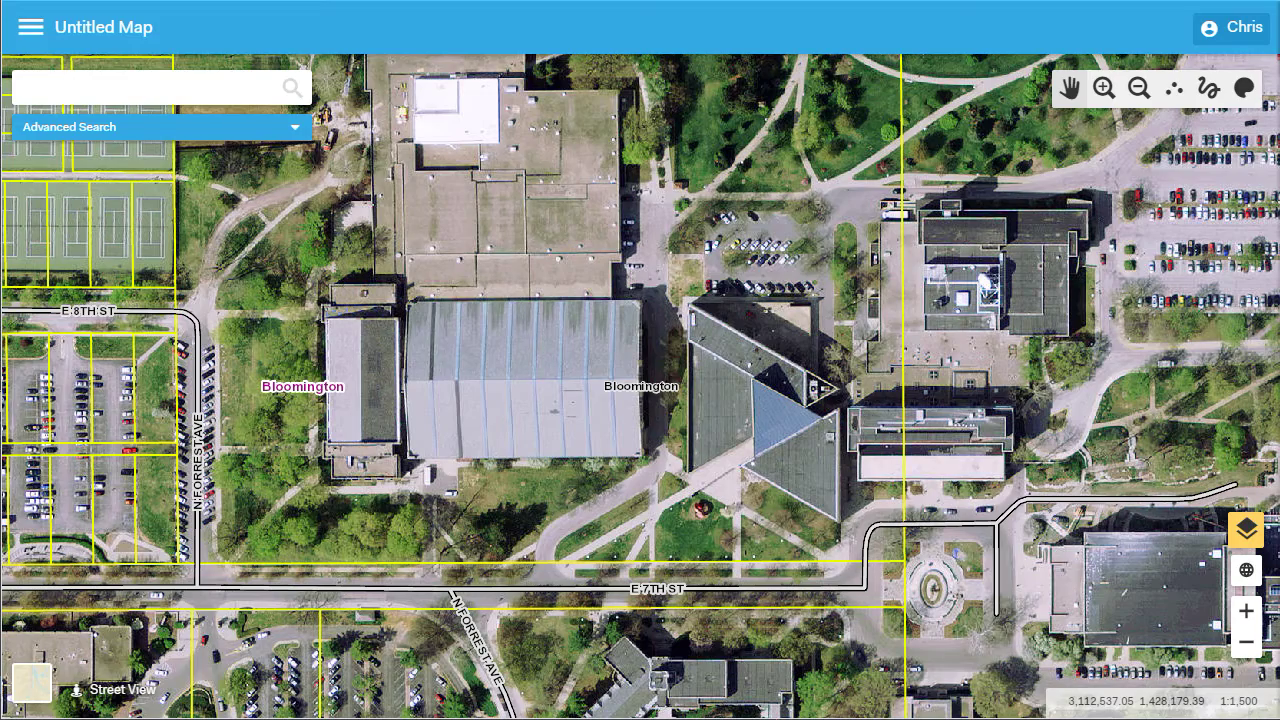
Replace the title Untitled Map with 'Elevate Demonstration Video'
left_click(130, 28)
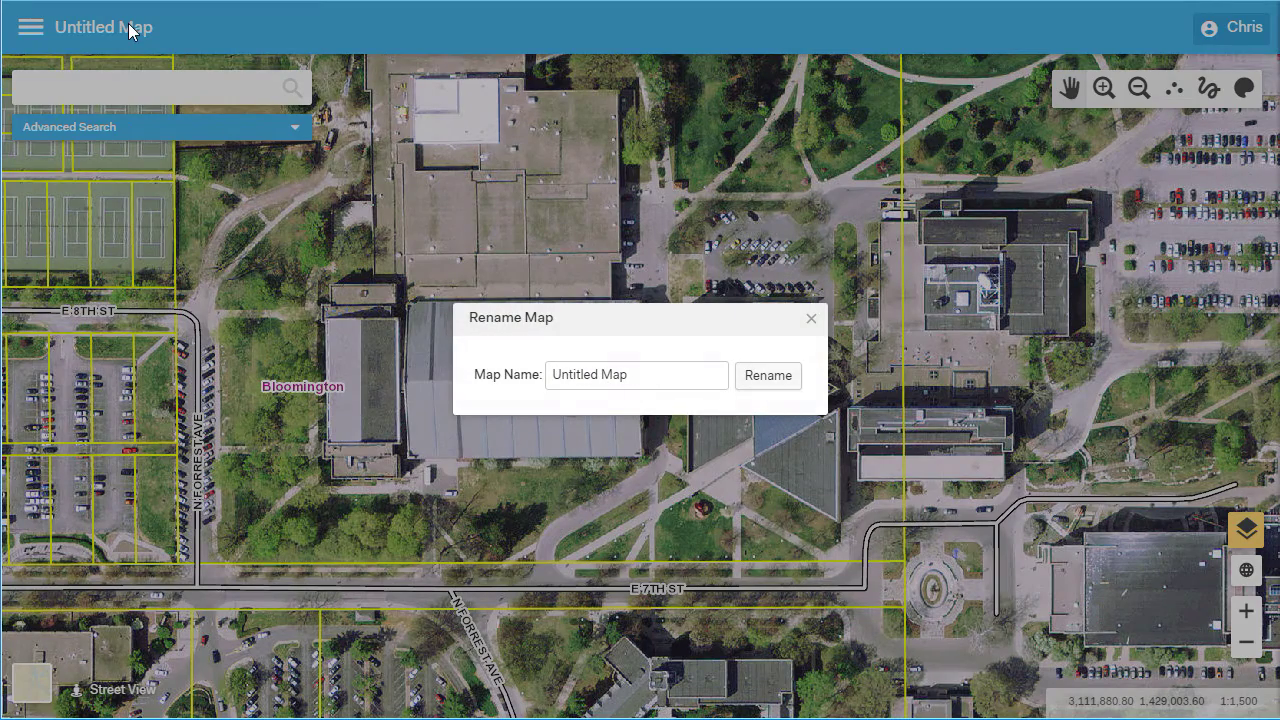
triple_click(594, 374)
type("Elevate Demonstration Video")
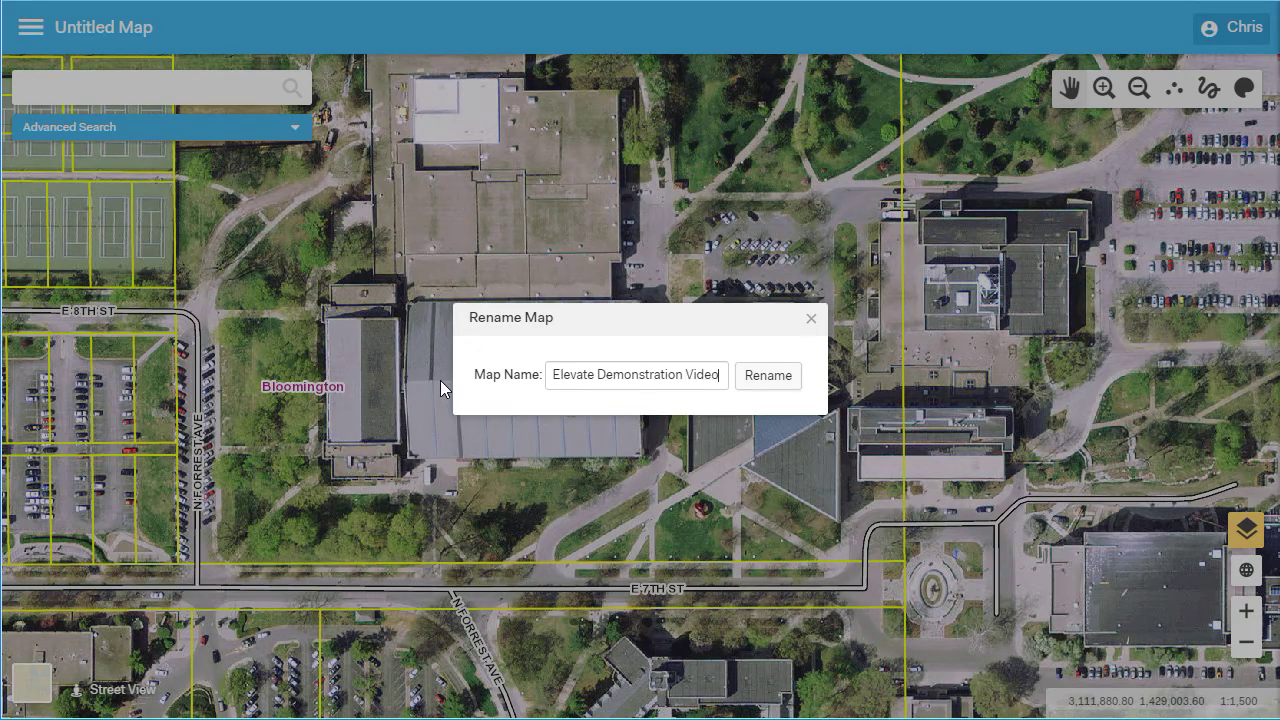
key("Return")
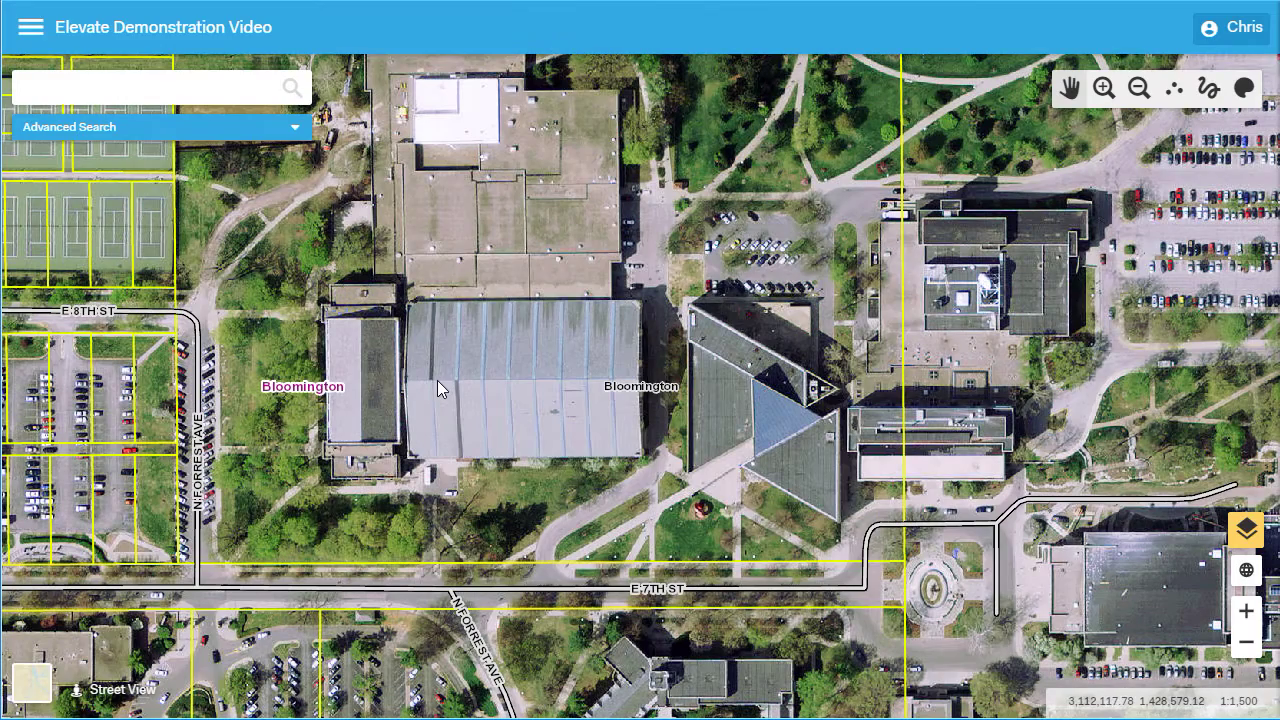
left_click(31, 27)
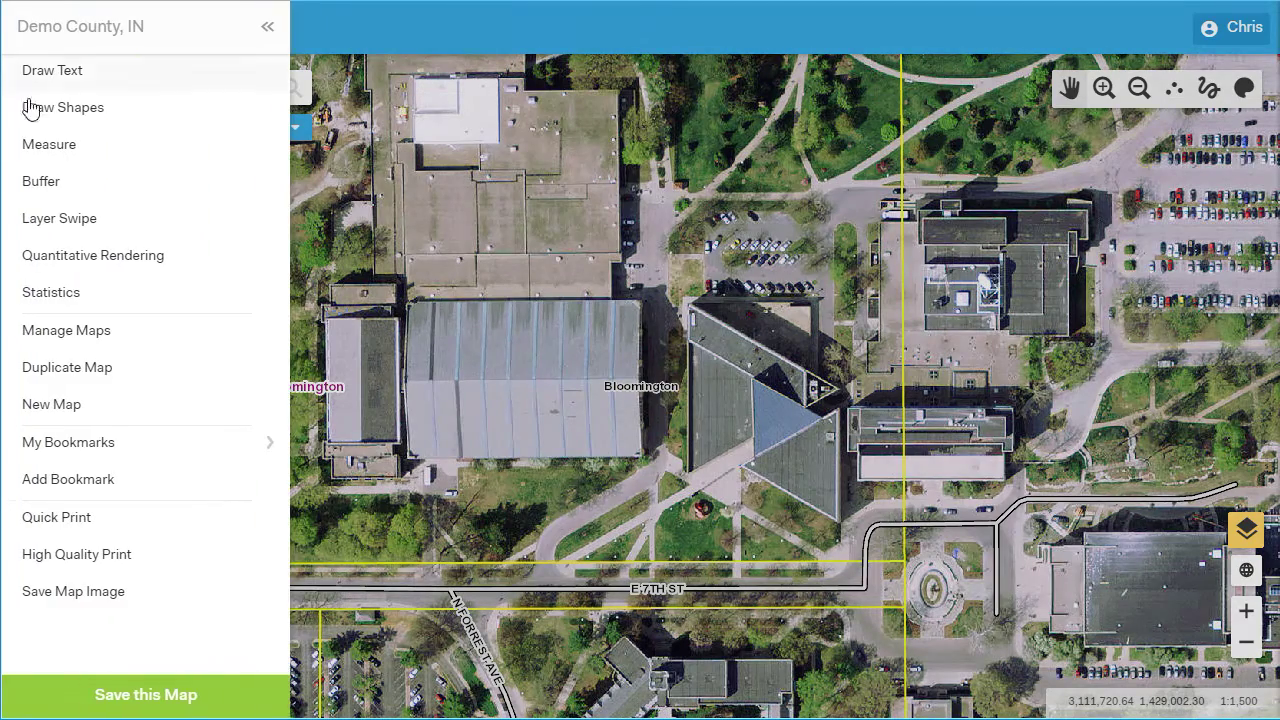
Open Manage Maps to list Elevate Demonstration Video and Indiana University
left_click(63, 333)
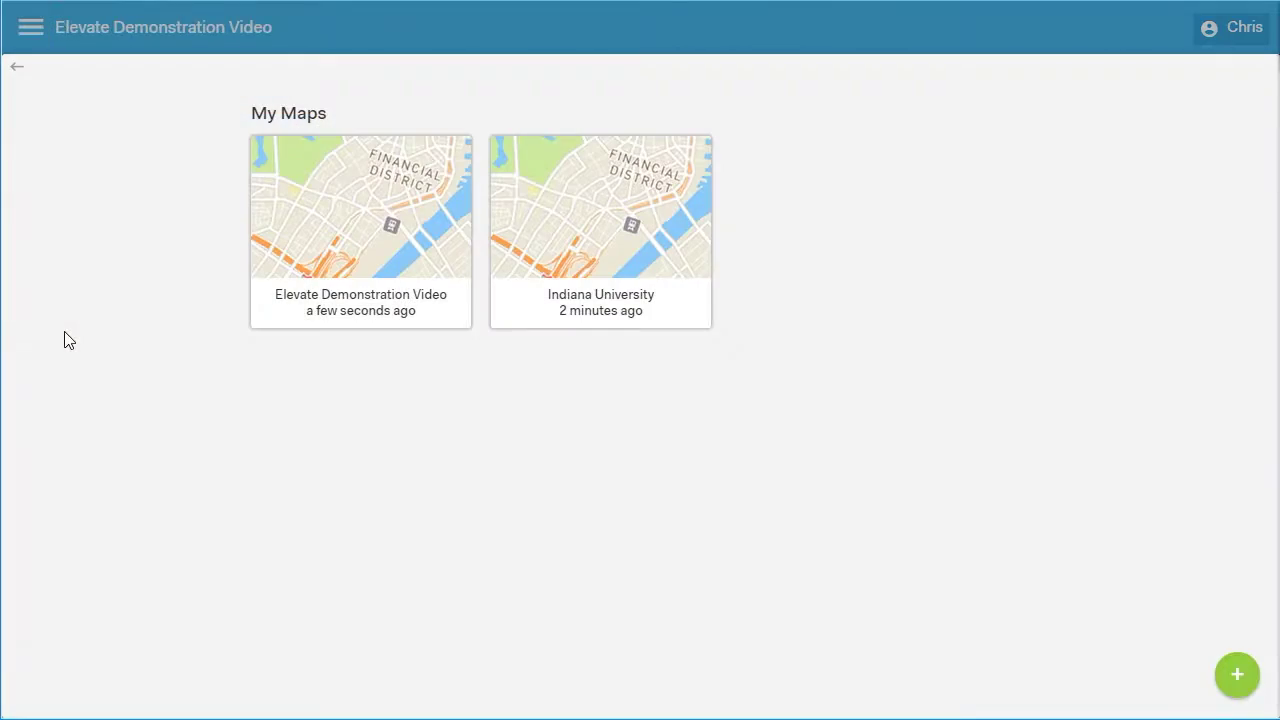